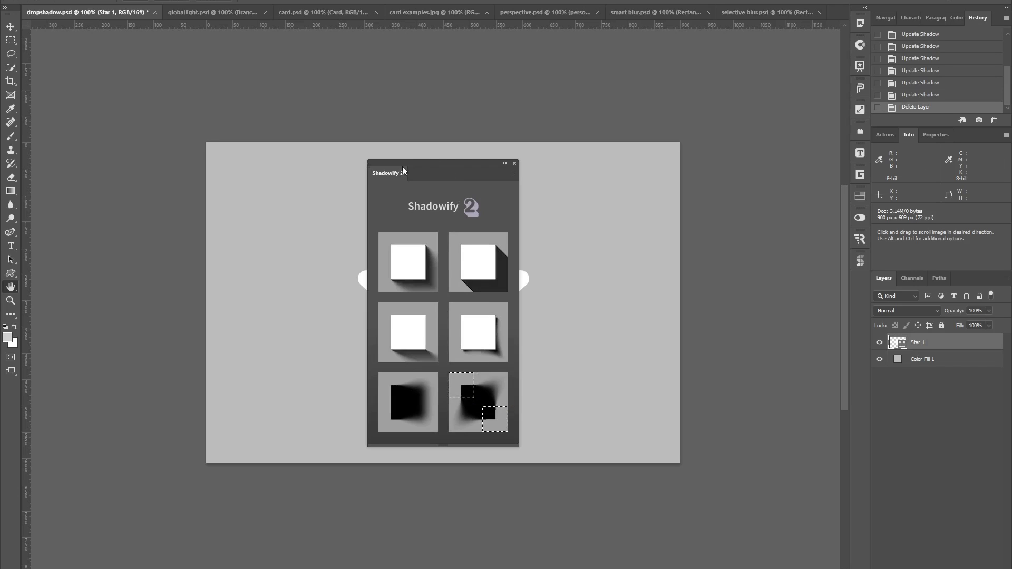
Move the Shadowify 2 panel to the left edge and open the top-left Dropshadow preset
{"action": "left_click_drag", "start_coordinate": [402, 166], "coordinate": [81, 157]}
{"action": "left_click", "coordinate": [83, 240]}
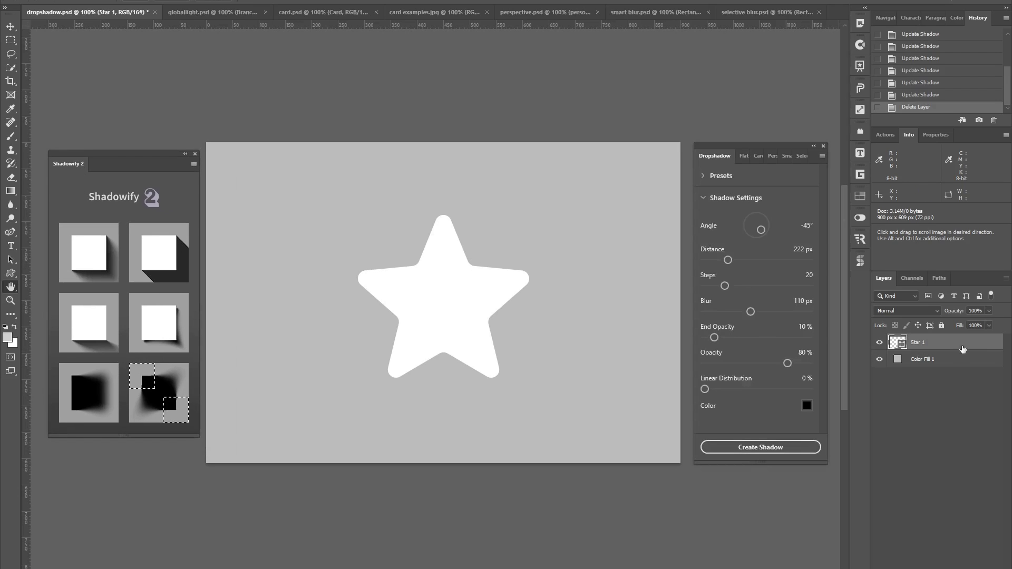
{"action": "double_click", "coordinate": [915, 351]}
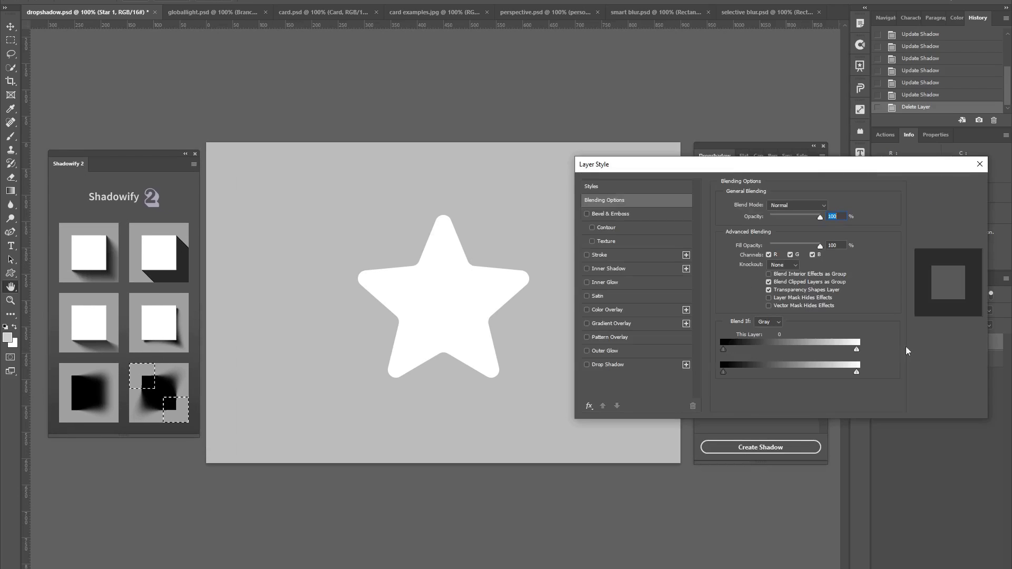
{"action": "left_click", "coordinate": [600, 364]}
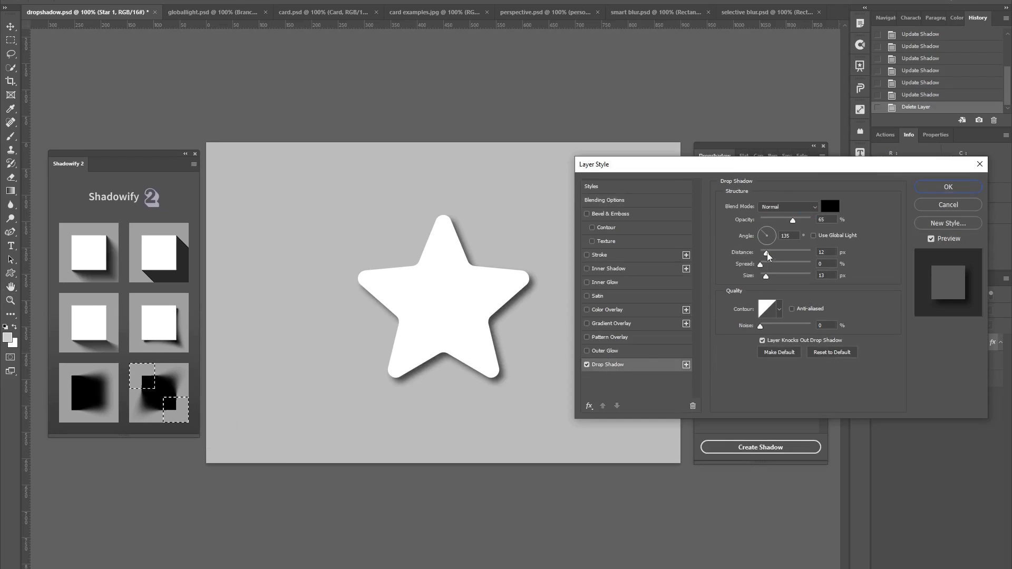
{"action": "mouse_move", "coordinate": [767, 254]}
{"action": "left_mouse_down"}
{"action": "mouse_move", "coordinate": [796, 254]}
{"action": "mouse_move", "coordinate": [770, 280]}
{"action": "left_mouse_up"}
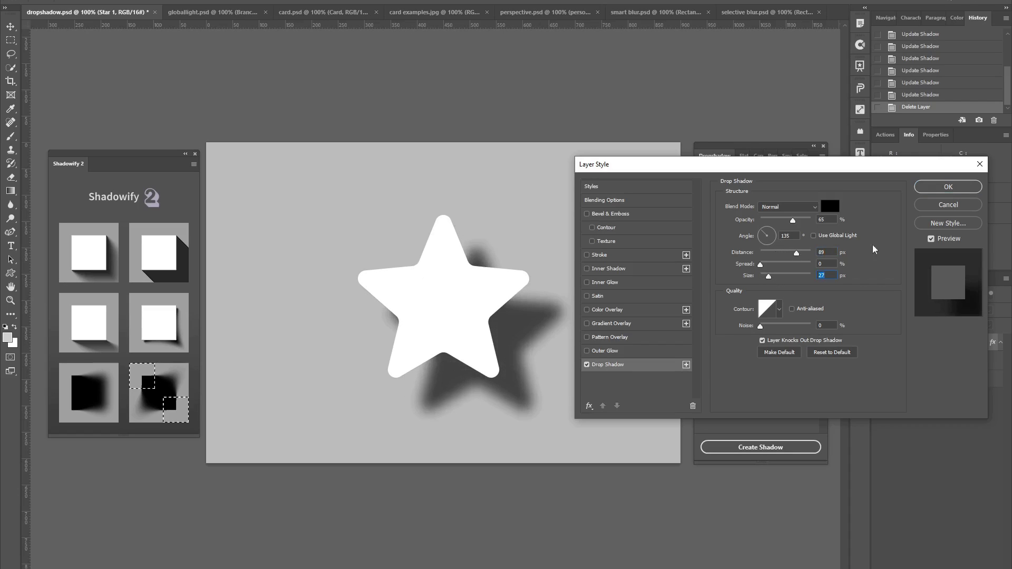
{"action": "left_click", "coordinate": [940, 205]}
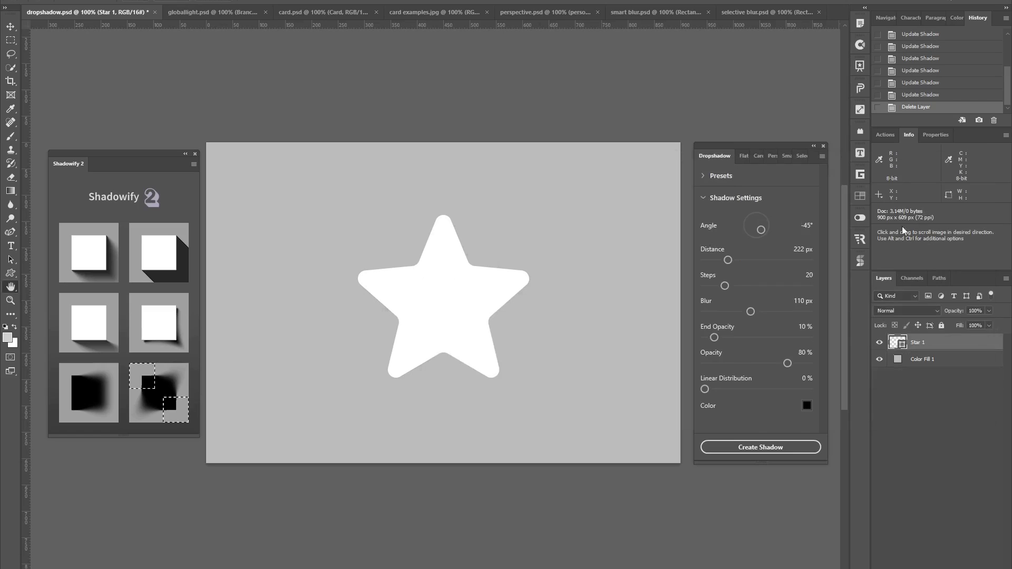
Create the star's Shadowify shadow with a -39° angle and 74 px blur
{"action": "left_click", "coordinate": [762, 452]}
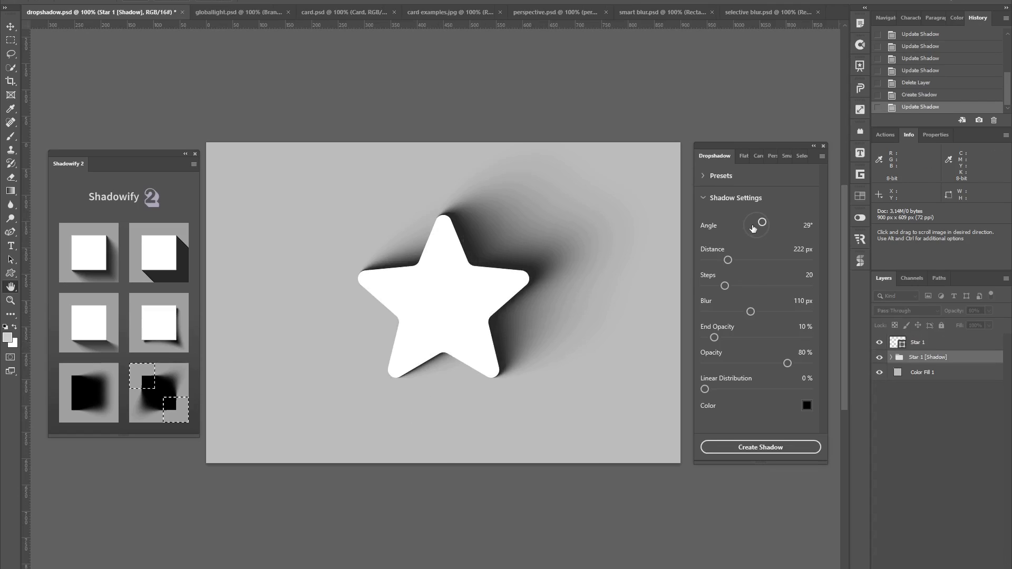
{"action": "mouse_move", "coordinate": [763, 227]}
{"action": "left_mouse_down"}
{"action": "mouse_move", "coordinate": [745, 222]}
{"action": "mouse_move", "coordinate": [754, 238]}
{"action": "mouse_move", "coordinate": [743, 261]}
{"action": "mouse_move", "coordinate": [757, 261]}
{"action": "left_mouse_up"}
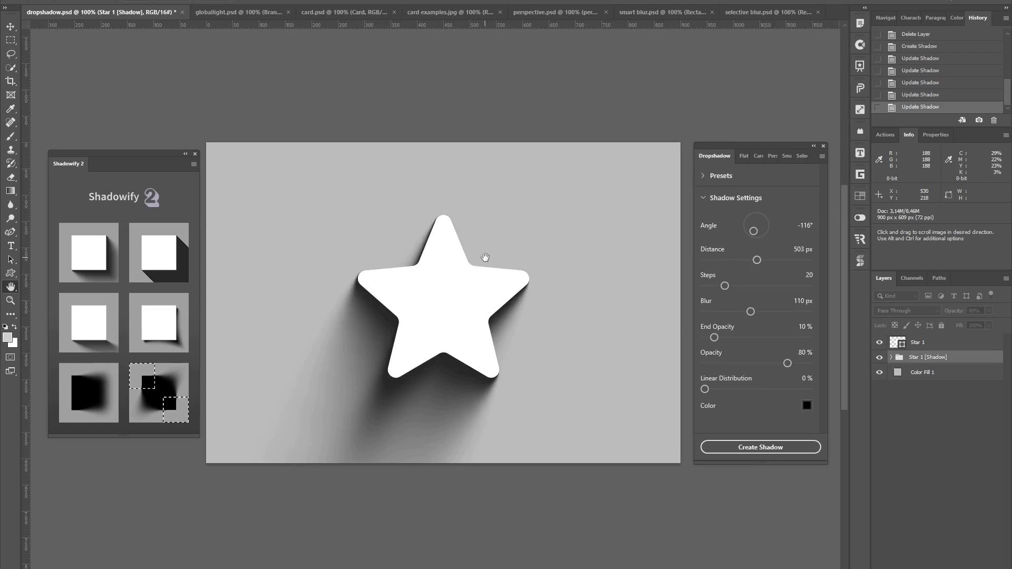
{"action": "left_click_drag", "start_coordinate": [750, 311], "coordinate": [682, 313]}
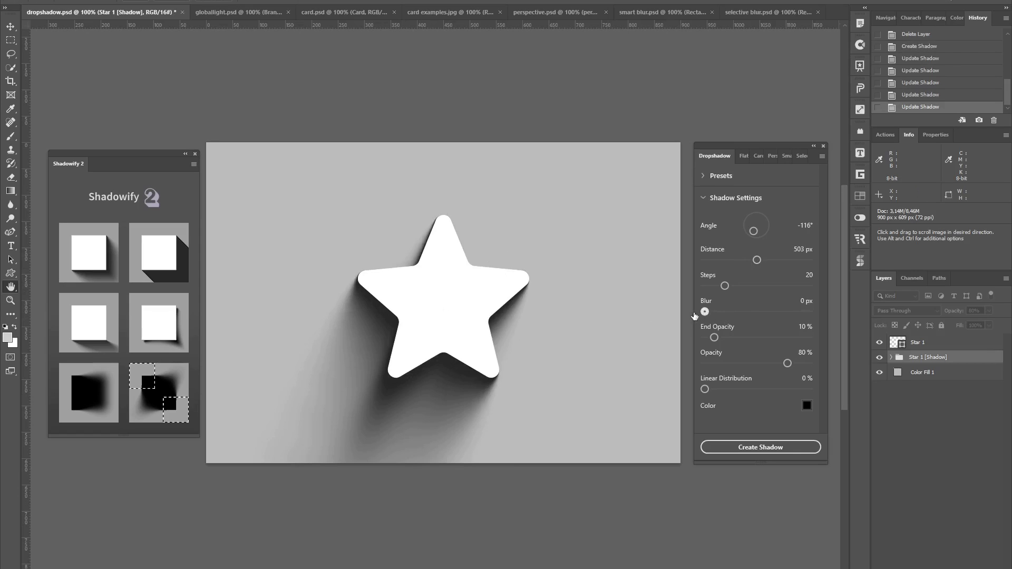
{"action": "left_click_drag", "start_coordinate": [759, 233], "coordinate": [761, 229]}
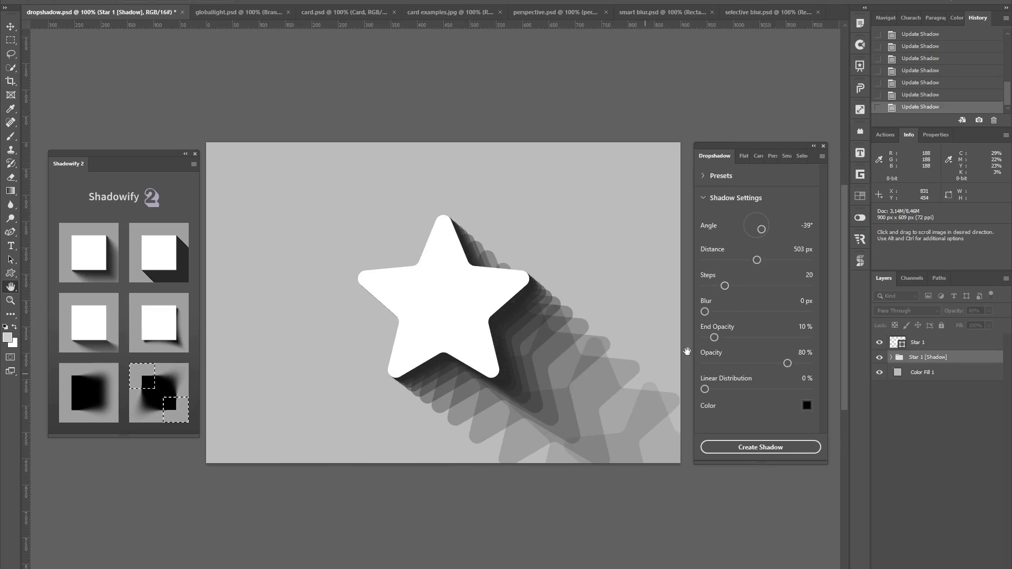
{"action": "left_click_drag", "start_coordinate": [704, 312], "coordinate": [729, 314]}
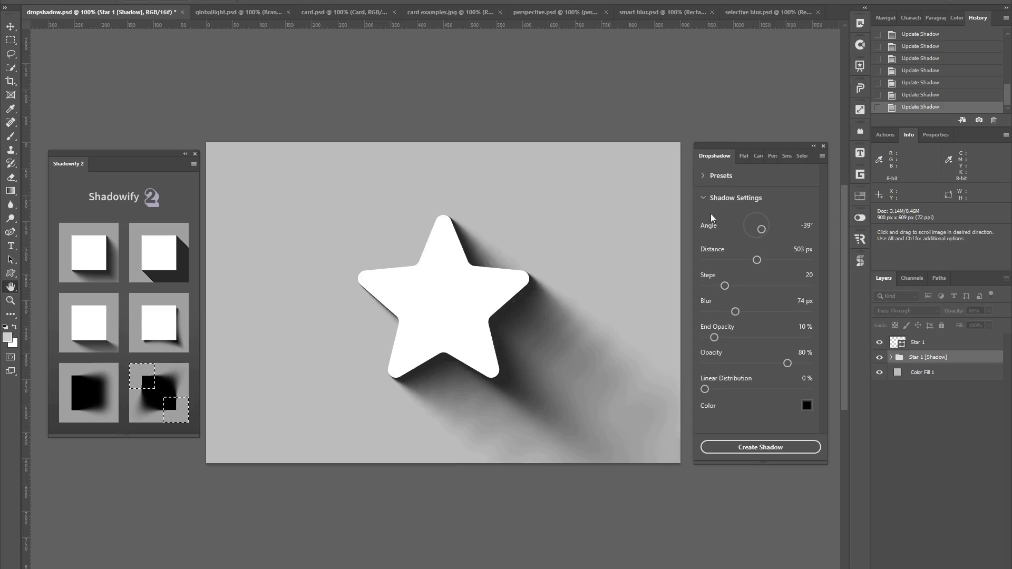
Apply the Long Blue Shadow preset to the star, then switch to globallight.psd
{"action": "left_click", "coordinate": [703, 199]}
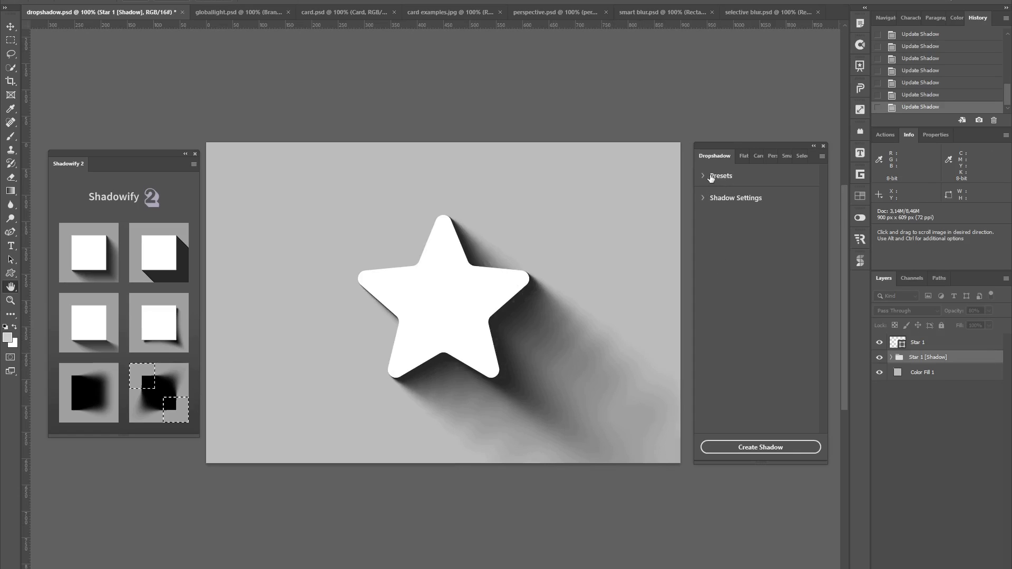
{"action": "left_click", "coordinate": [704, 178]}
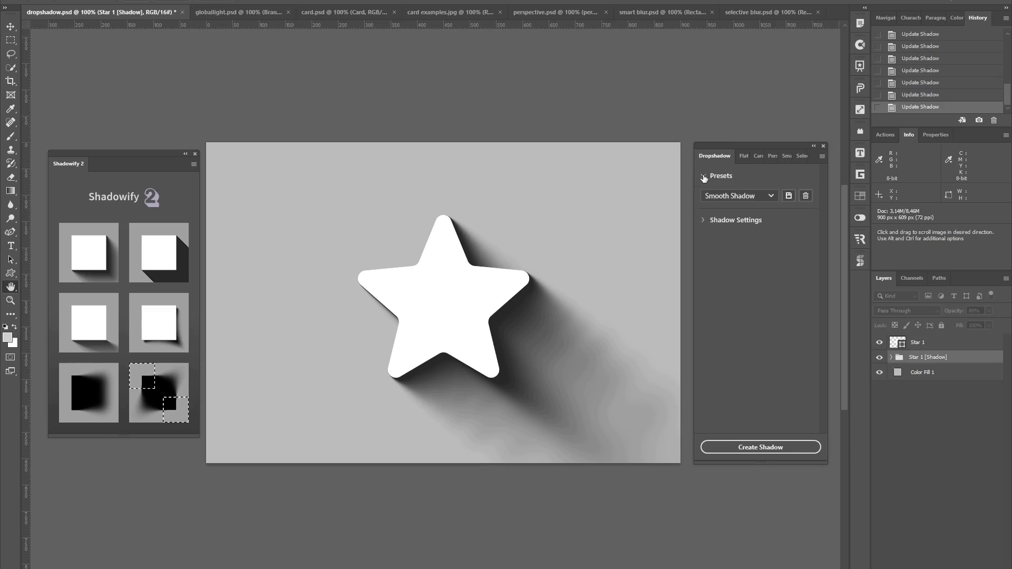
{"action": "left_click", "coordinate": [765, 197]}
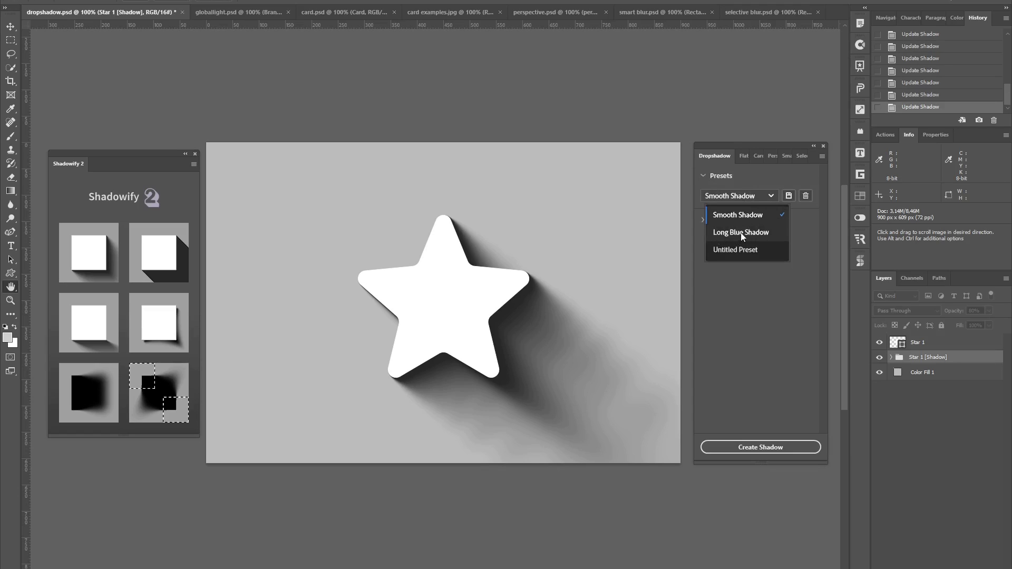
{"action": "left_click", "coordinate": [741, 233]}
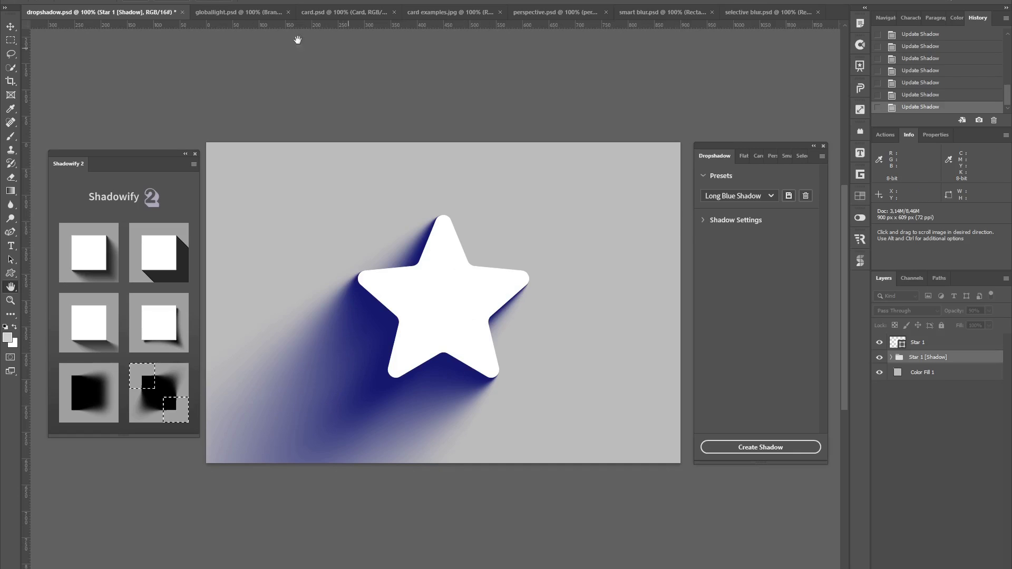
{"action": "left_click", "coordinate": [227, 11]}
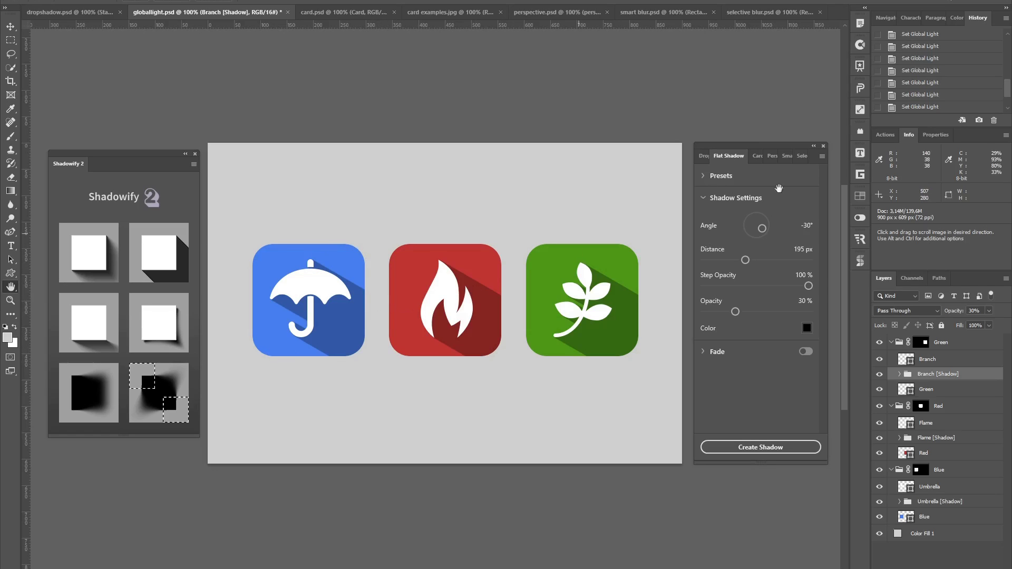
Check the Shadow Direction (Global Light) option and rotate the icons' shared angle to -39°
{"action": "left_click", "coordinate": [821, 158]}
{"action": "mouse_move", "coordinate": [869, 176]}
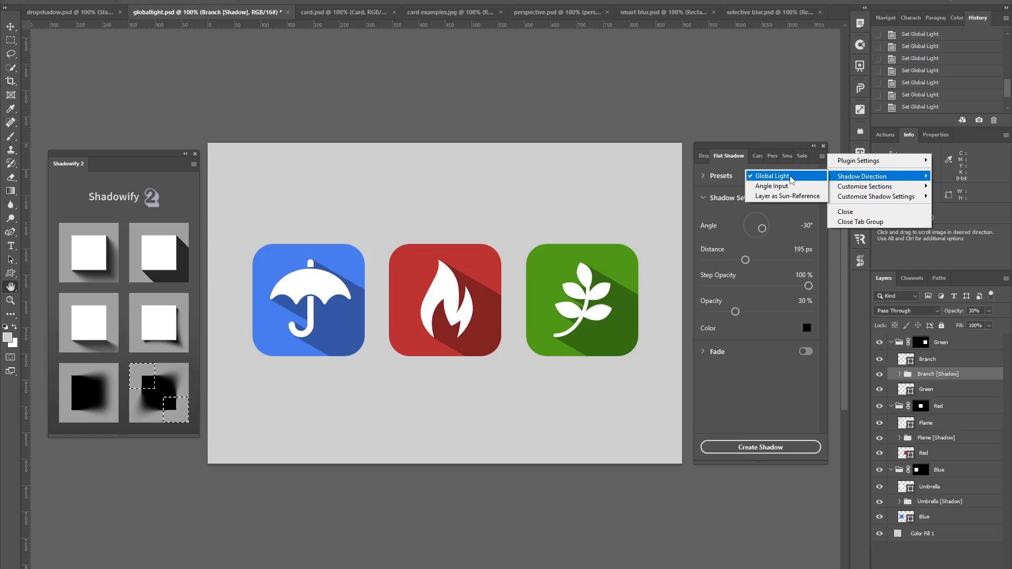
{"action": "left_click", "coordinate": [785, 227]}
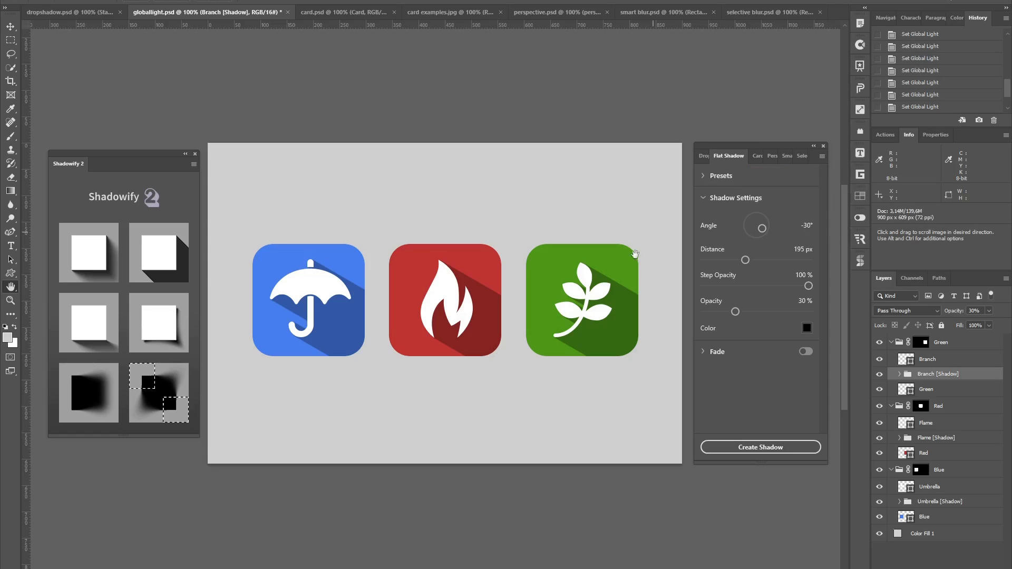
{"action": "mouse_move", "coordinate": [761, 228]}
{"action": "left_mouse_down"}
{"action": "mouse_move", "coordinate": [750, 223]}
{"action": "mouse_move", "coordinate": [767, 231]}
{"action": "left_mouse_up"}
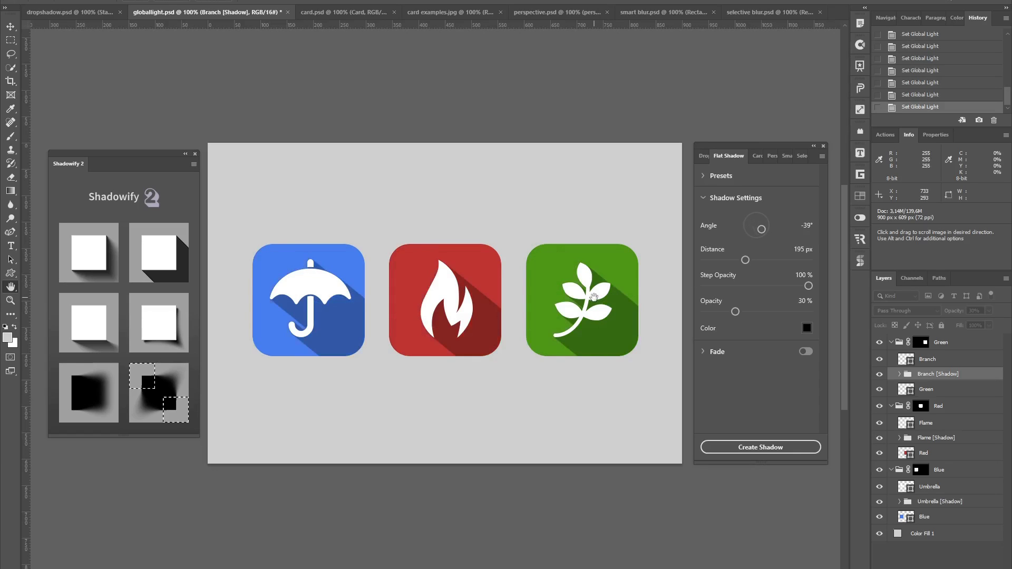
Switch to card.psd and pan the white card into view with the Hand tool
{"action": "left_click", "coordinate": [320, 14]}
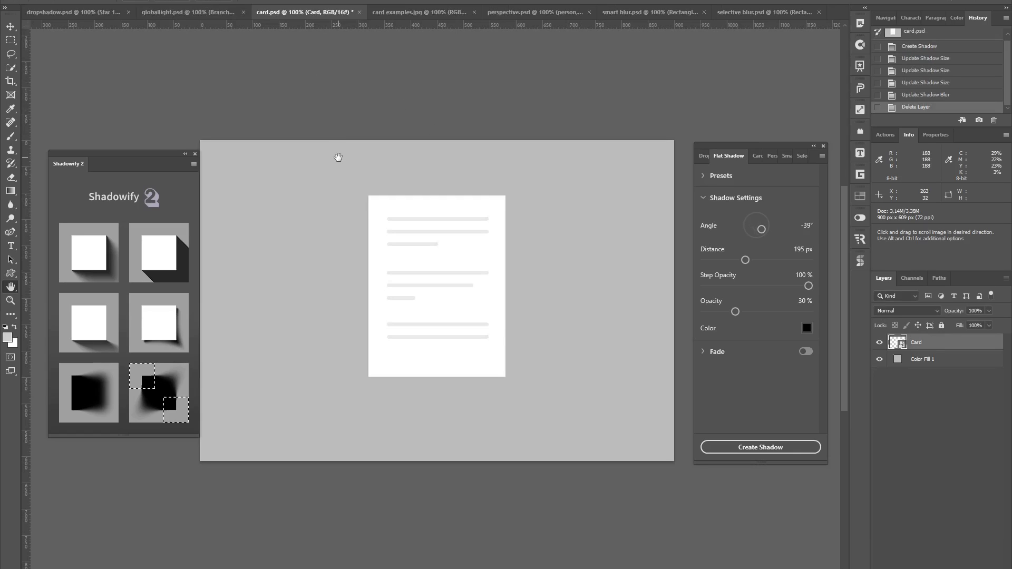
{"action": "left_click_drag", "start_coordinate": [347, 161], "coordinate": [358, 163]}
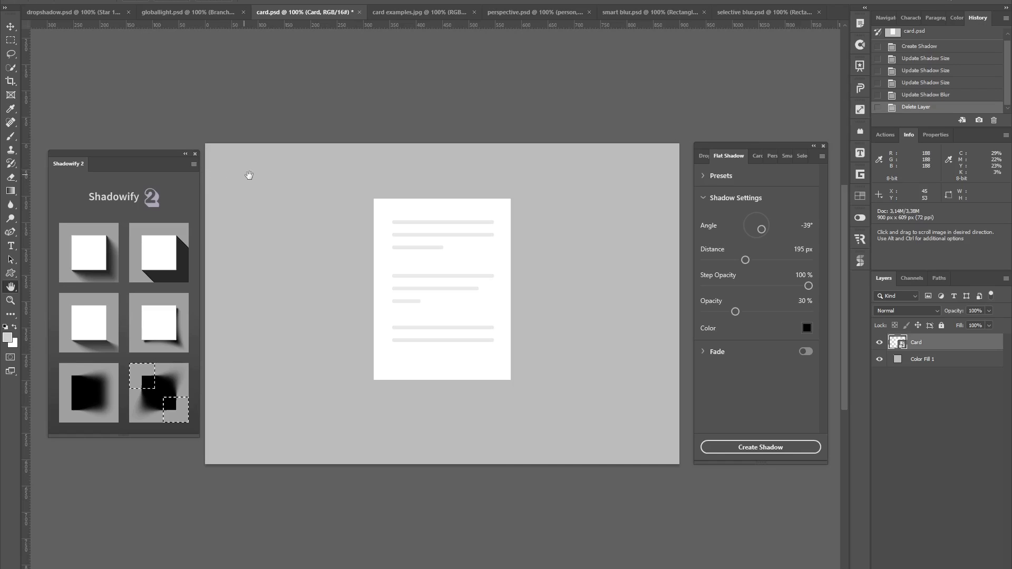
{"action": "left_click_drag", "start_coordinate": [318, 170], "coordinate": [330, 174]}
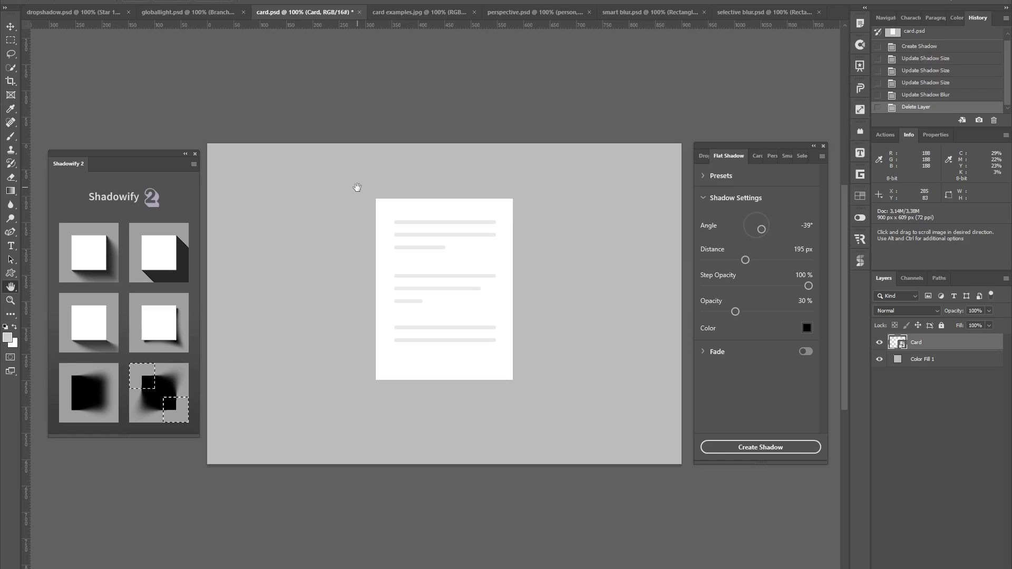
{"action": "left_click_drag", "start_coordinate": [382, 166], "coordinate": [389, 165]}
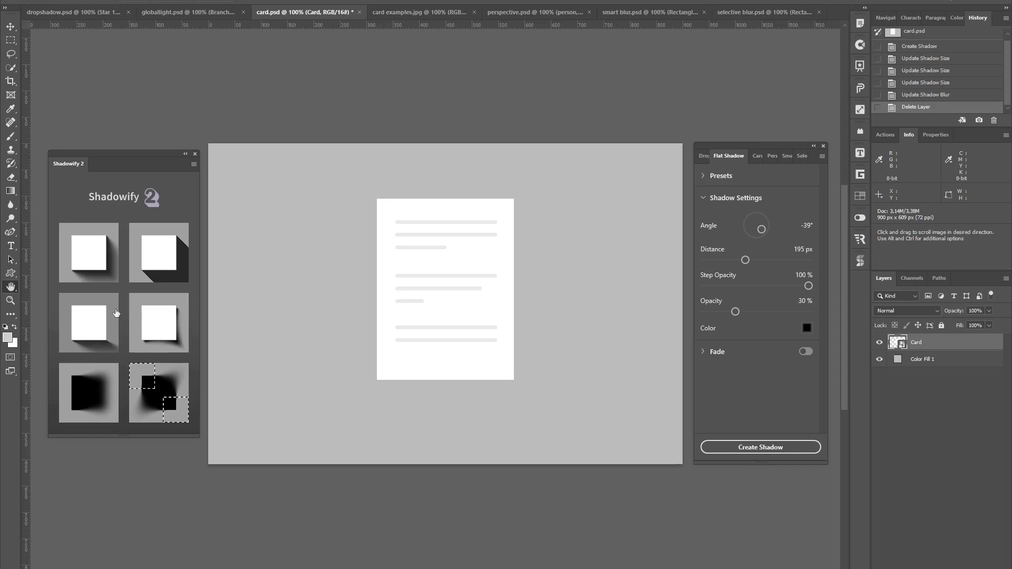
Create a card shadow under the white card and warp its lower corners outward
{"action": "left_click", "coordinate": [154, 326]}
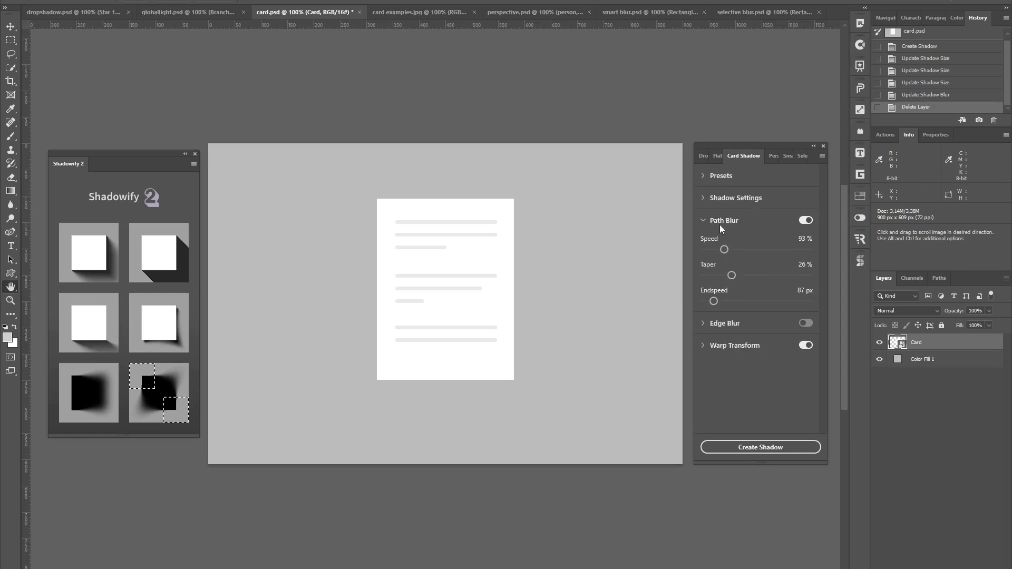
{"action": "left_click", "coordinate": [761, 448]}
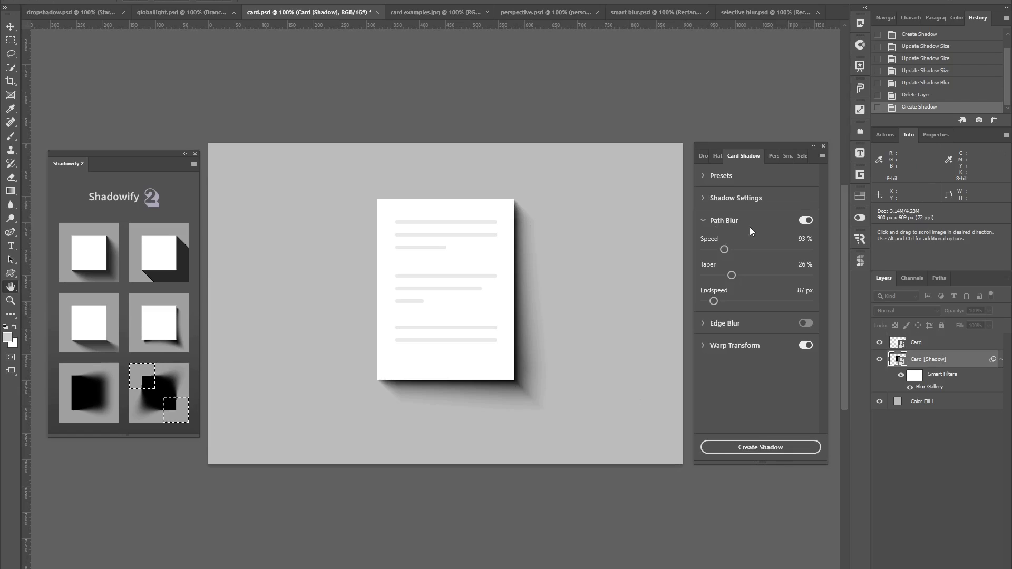
{"action": "left_click", "coordinate": [703, 223]}
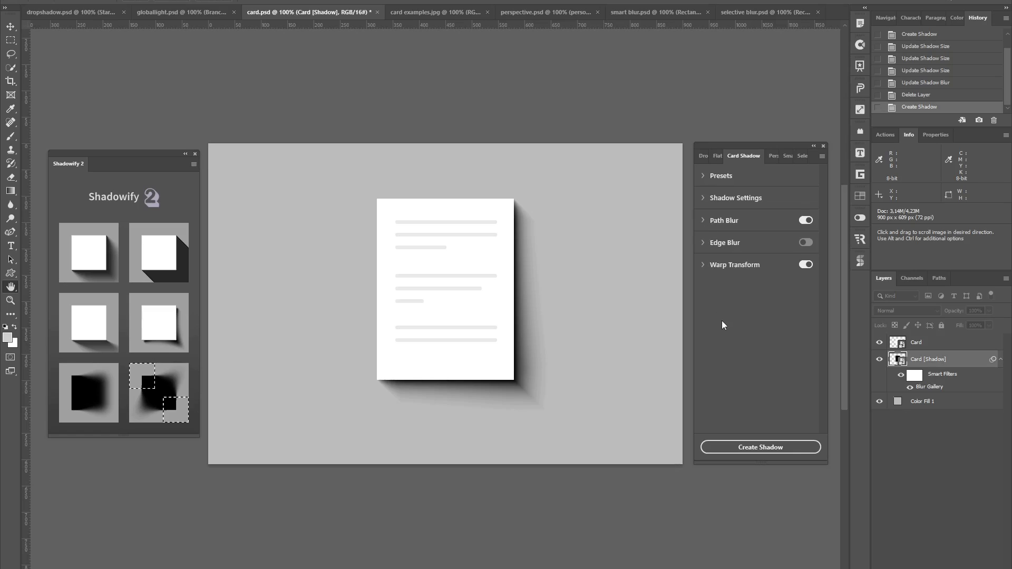
{"action": "left_click", "coordinate": [703, 268]}
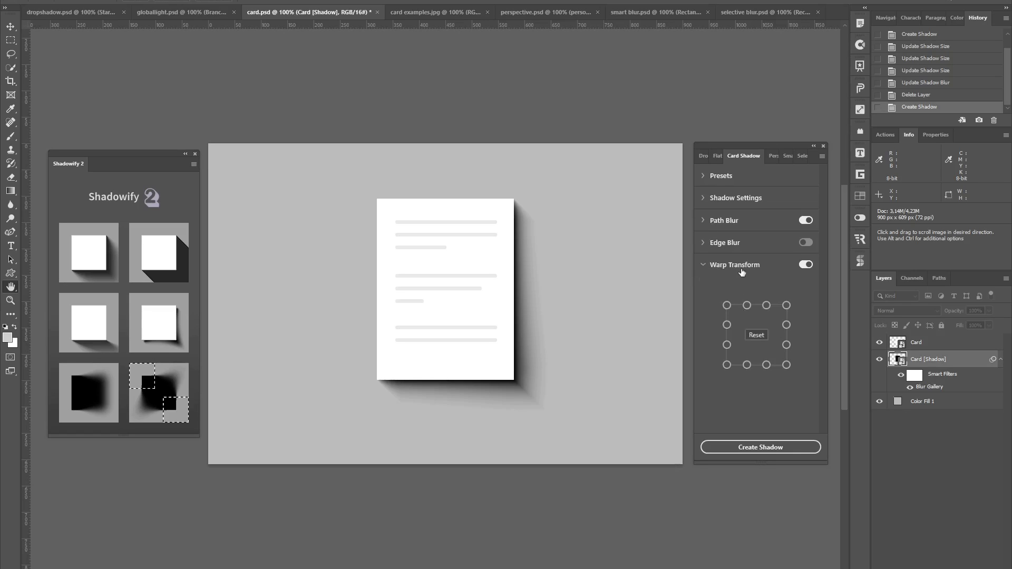
{"action": "left_click_drag", "start_coordinate": [786, 365], "coordinate": [791, 371]}
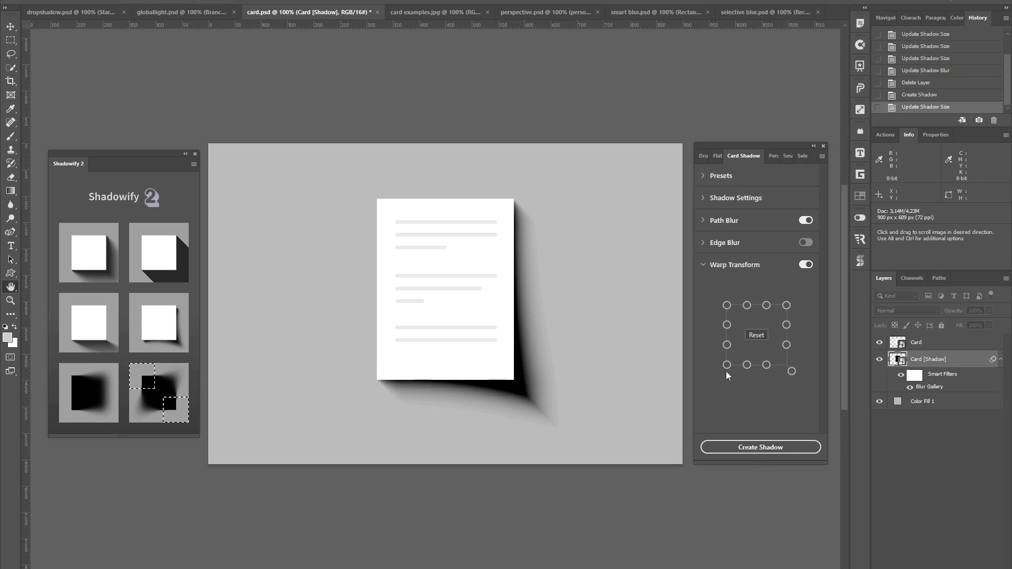
{"action": "left_click_drag", "start_coordinate": [726, 365], "coordinate": [732, 371]}
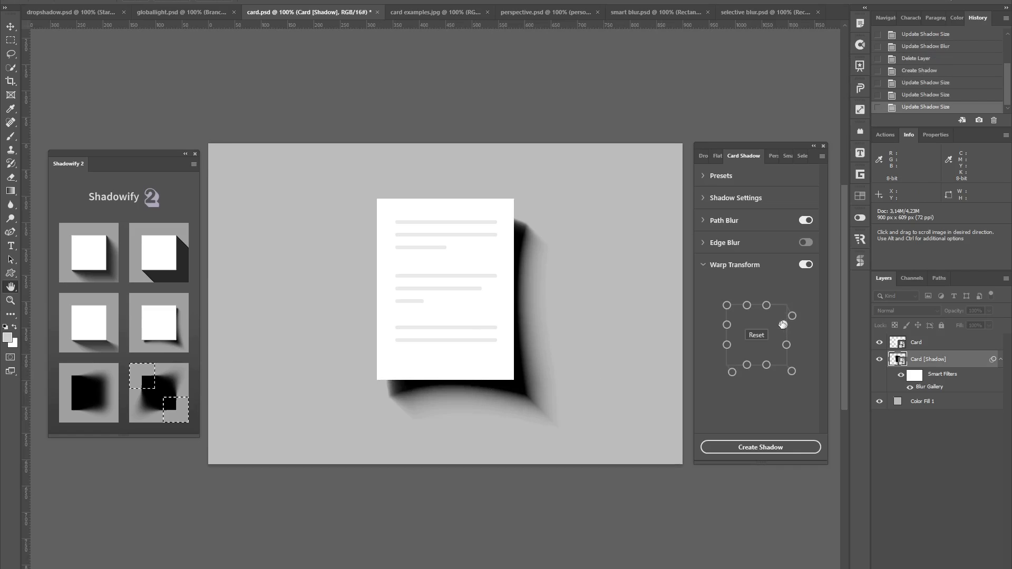
Enable Edge Blur on the card shadow, then switch to card examples.jpg
{"action": "left_click", "coordinate": [806, 244]}
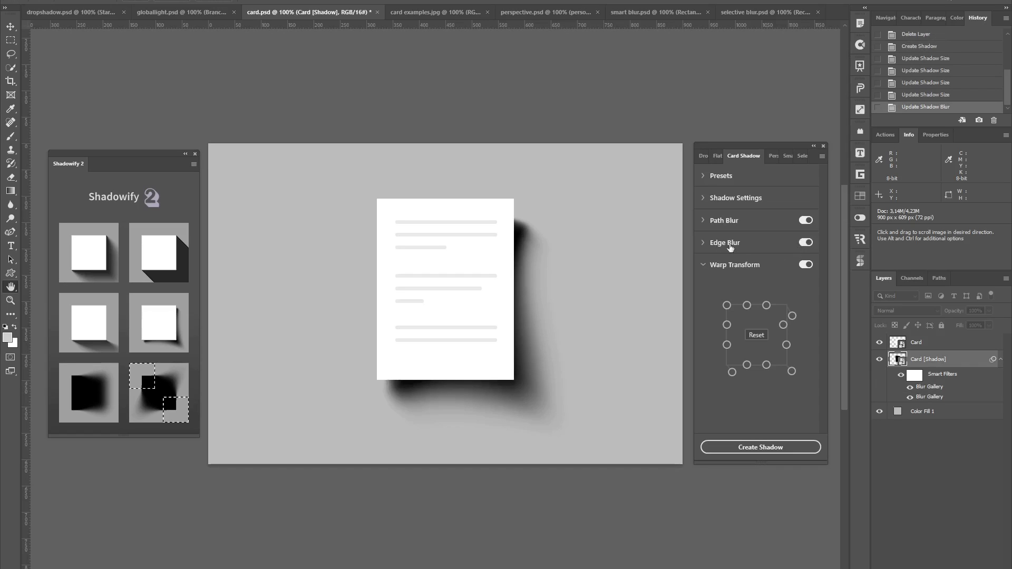
{"action": "left_click", "coordinate": [704, 245]}
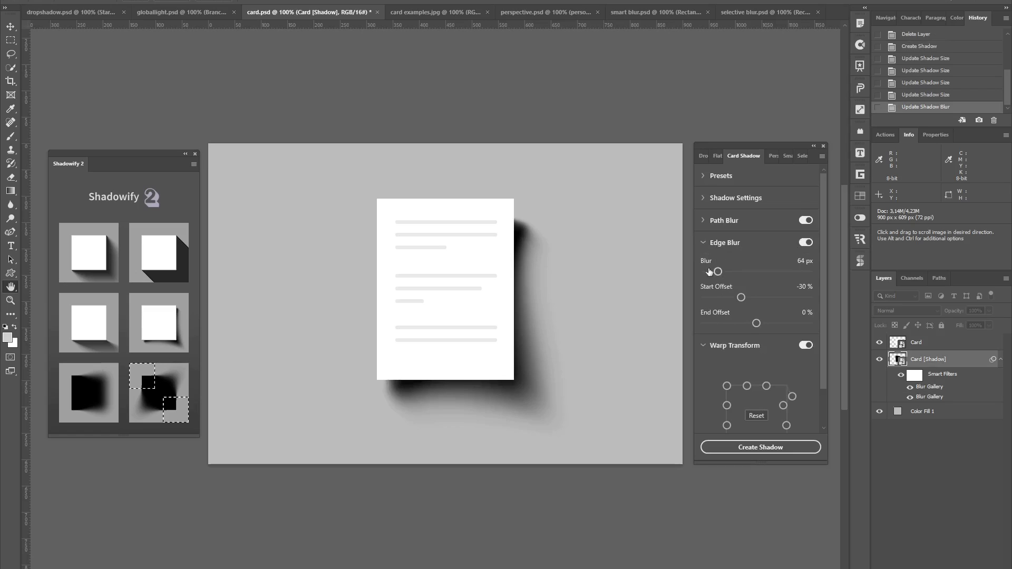
{"action": "left_click", "coordinate": [704, 244]}
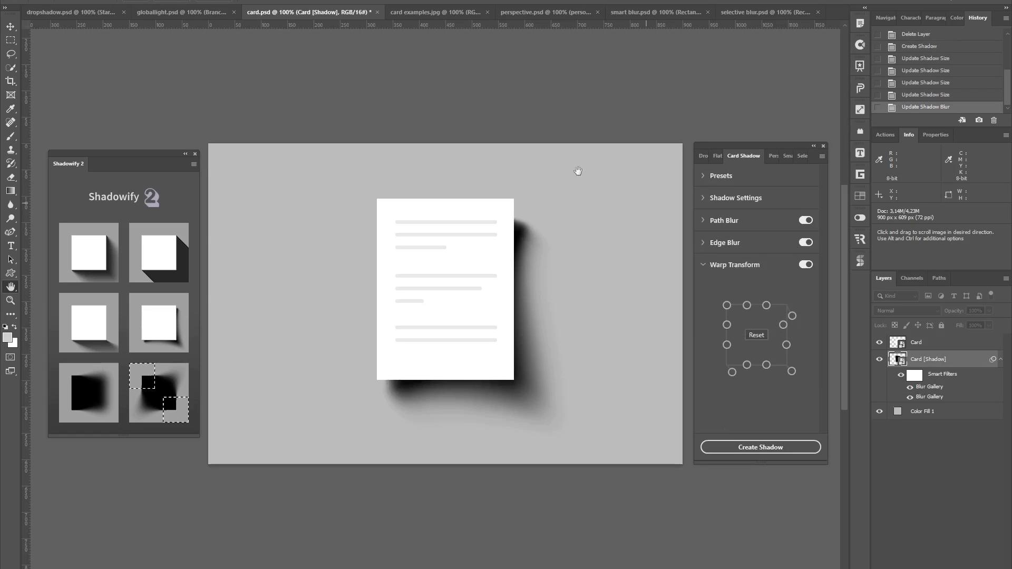
{"action": "left_click", "coordinate": [420, 13]}
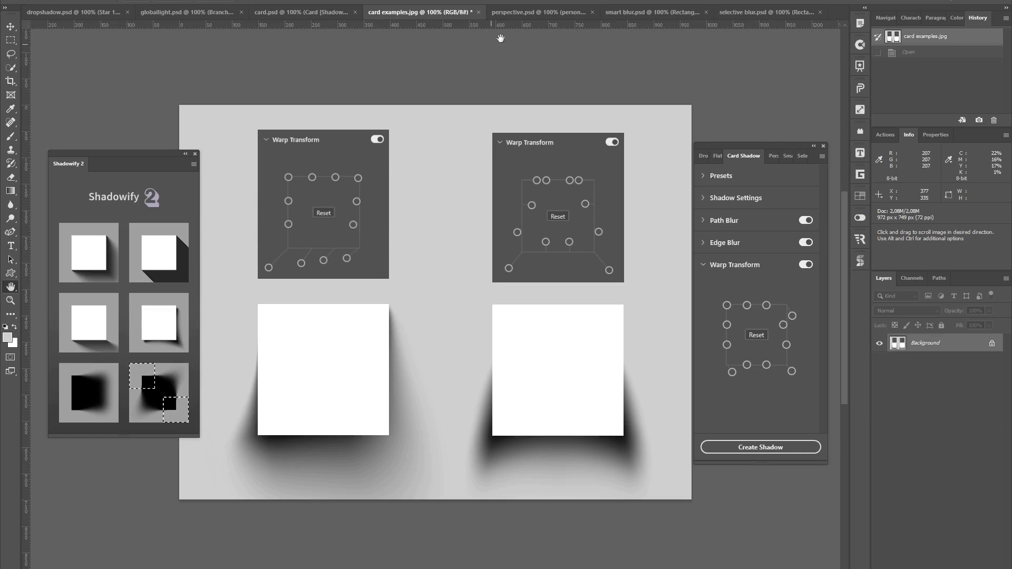
Switch to perspective.psd and create a Perspective Shadow for the walking figure
{"action": "left_click", "coordinate": [518, 13]}
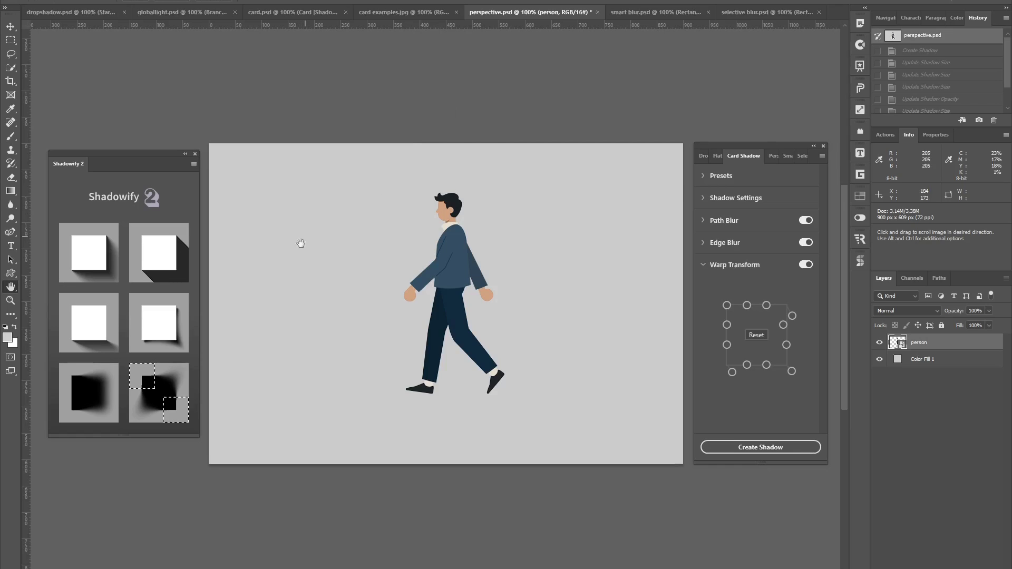
{"action": "left_click", "coordinate": [89, 323]}
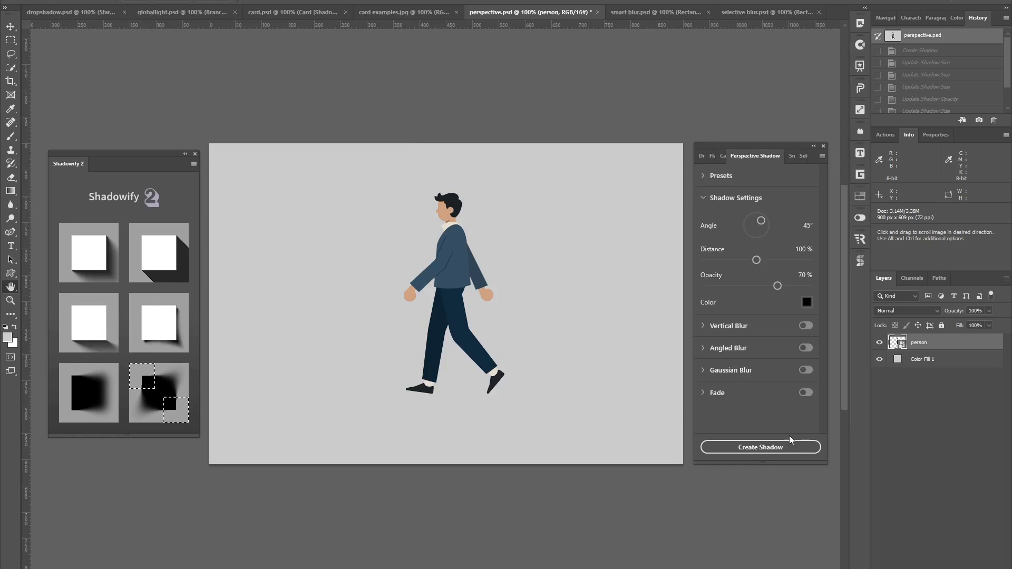
{"action": "left_click", "coordinate": [783, 448]}
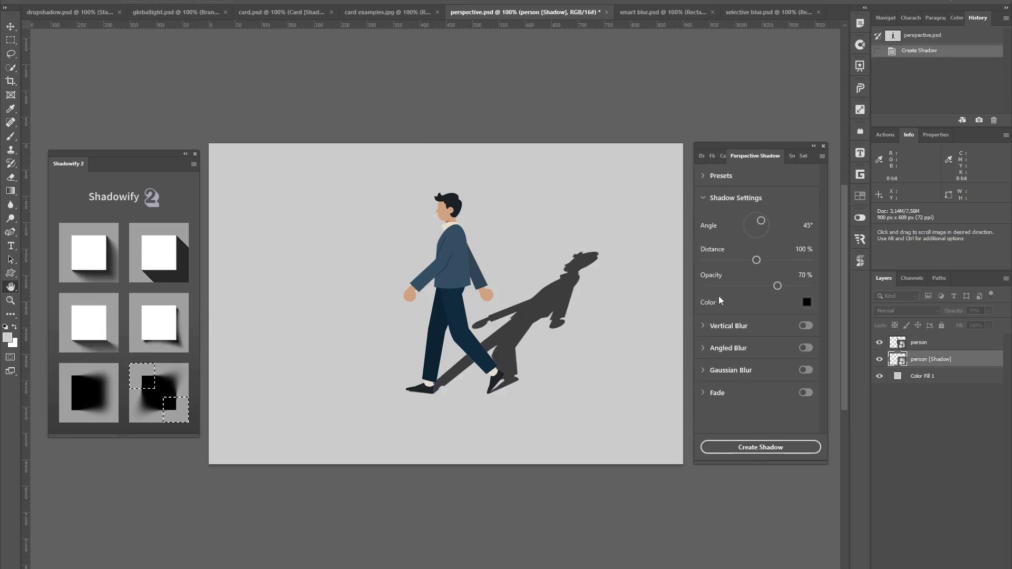
Set the shadow to 44° angle and 81% distance, with Vertical Blur and Fade on
{"action": "mouse_move", "coordinate": [761, 225]}
{"action": "left_mouse_down"}
{"action": "mouse_move", "coordinate": [748, 221]}
{"action": "mouse_move", "coordinate": [752, 241]}
{"action": "left_mouse_up"}
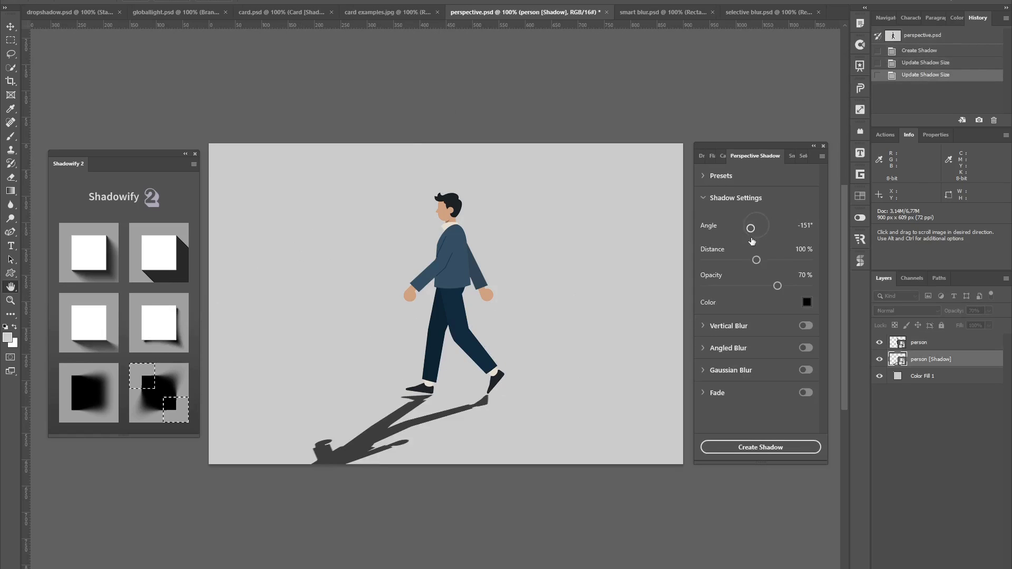
{"action": "left_click", "coordinate": [739, 263]}
{"action": "left_click_drag", "start_coordinate": [735, 264], "coordinate": [728, 262]}
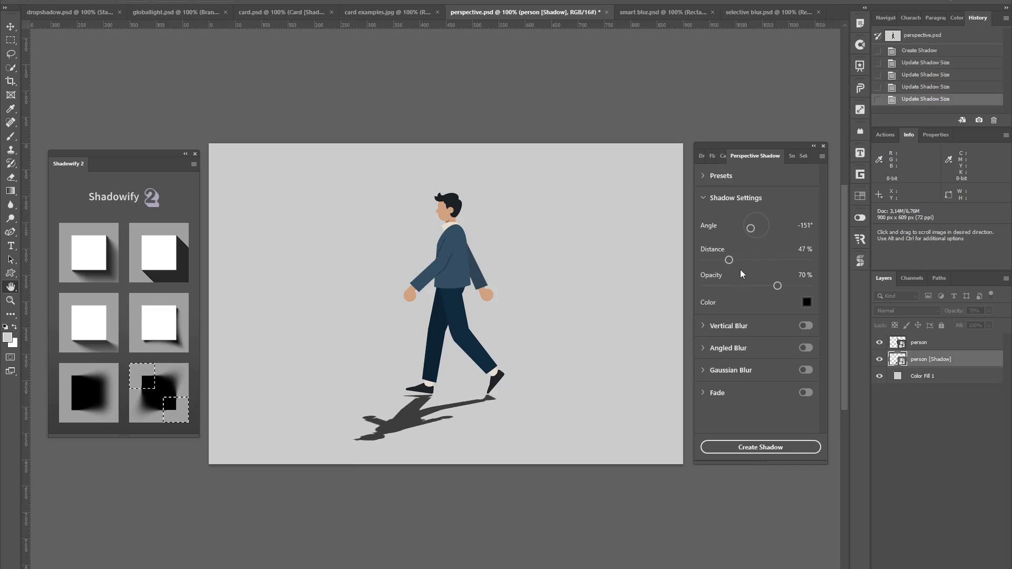
{"action": "left_click", "coordinate": [755, 227]}
{"action": "left_click_drag", "start_coordinate": [756, 226], "coordinate": [761, 222]}
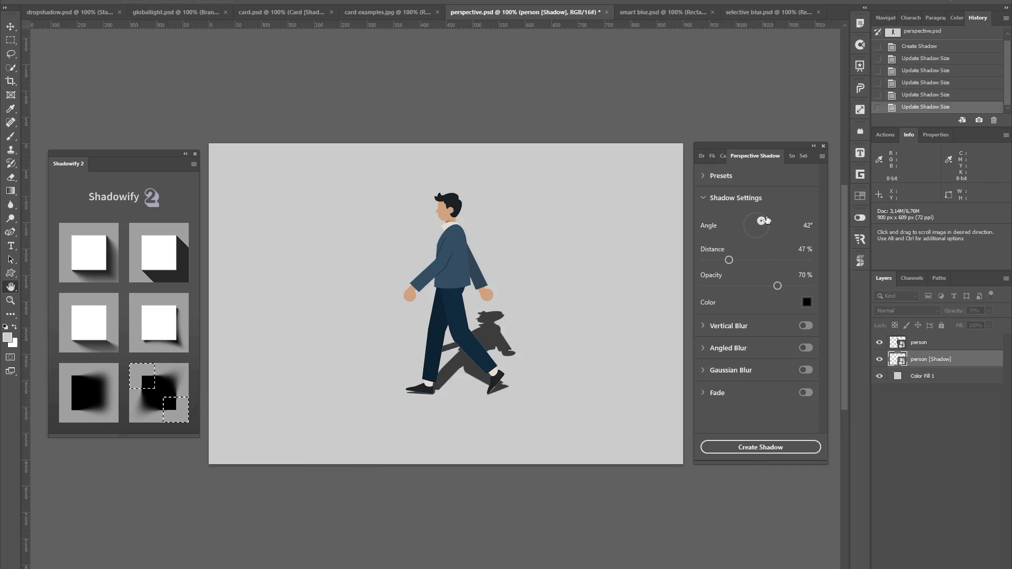
{"action": "left_click_drag", "start_coordinate": [740, 263], "coordinate": [751, 265]}
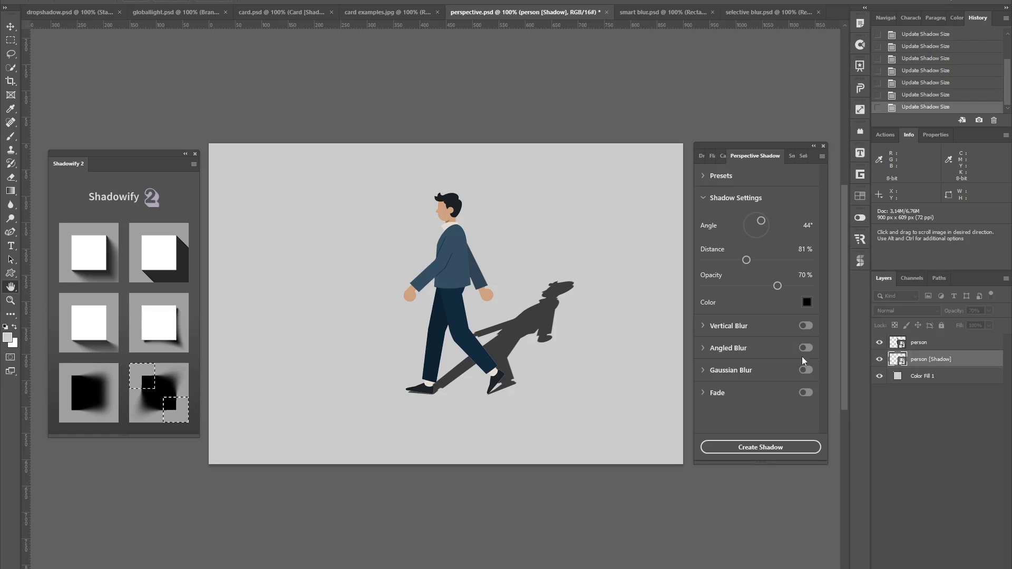
{"action": "left_click", "coordinate": [805, 325]}
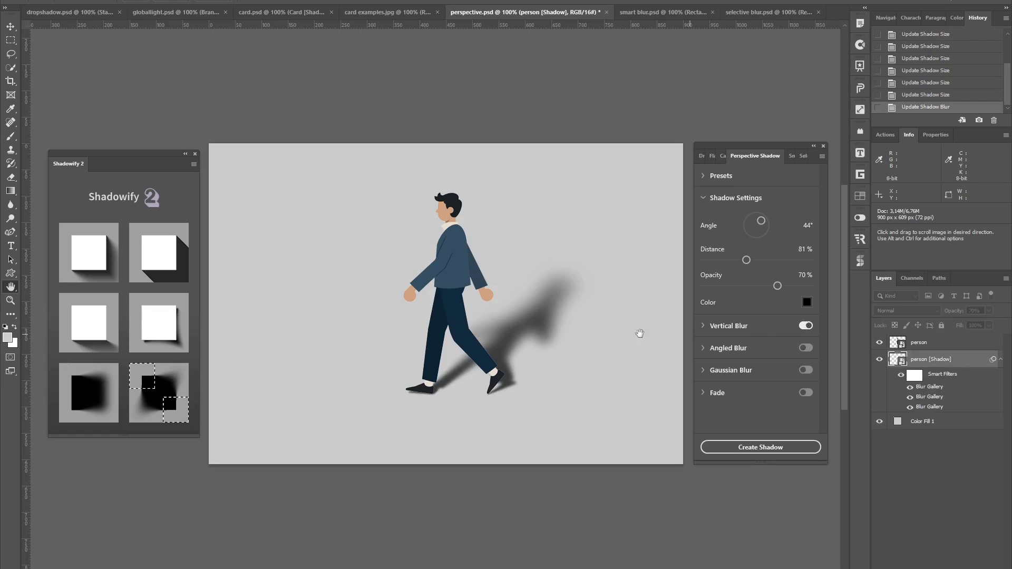
{"action": "left_click", "coordinate": [805, 393]}
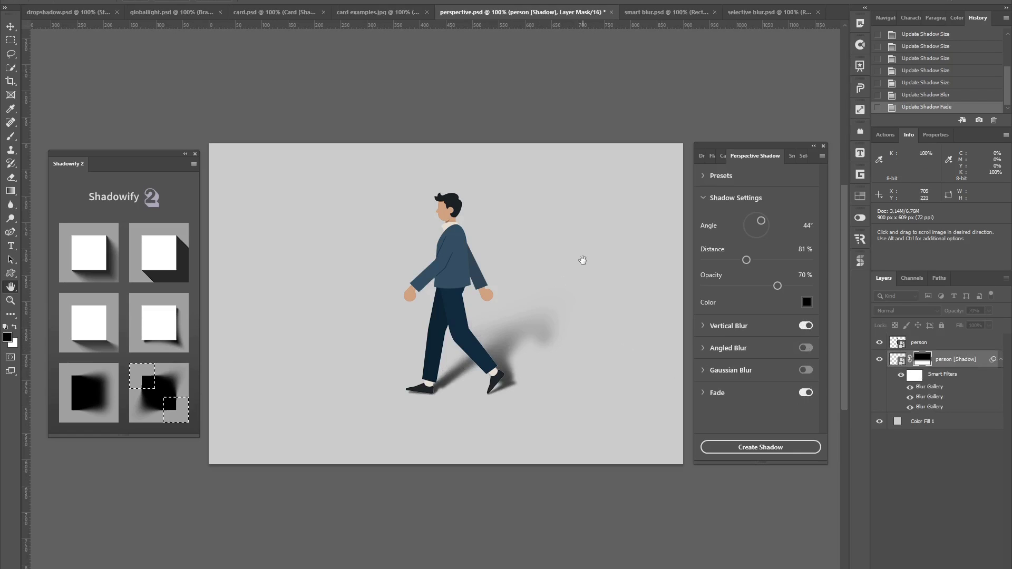
Switch to smart blur.psd and apply a Smart-Filter Blur to the black rectangle
{"action": "left_click", "coordinate": [647, 14]}
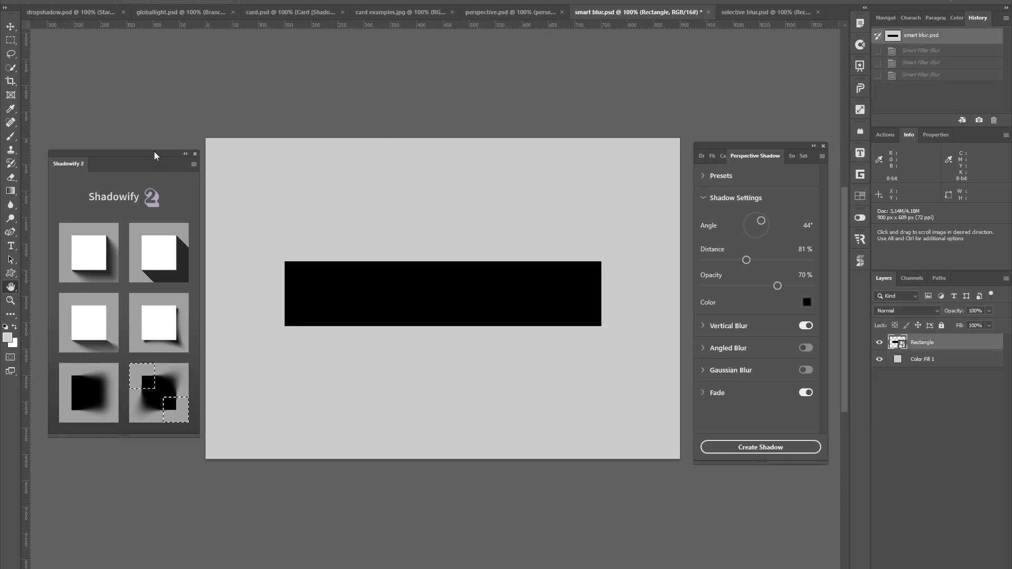
{"action": "left_click_drag", "start_coordinate": [154, 151], "coordinate": [152, 140]}
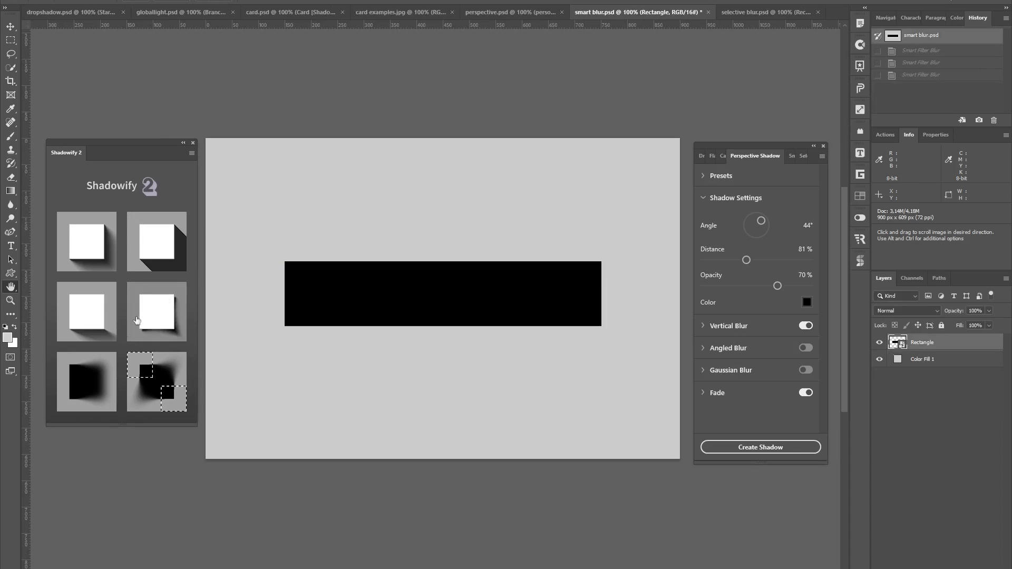
{"action": "left_click", "coordinate": [88, 373]}
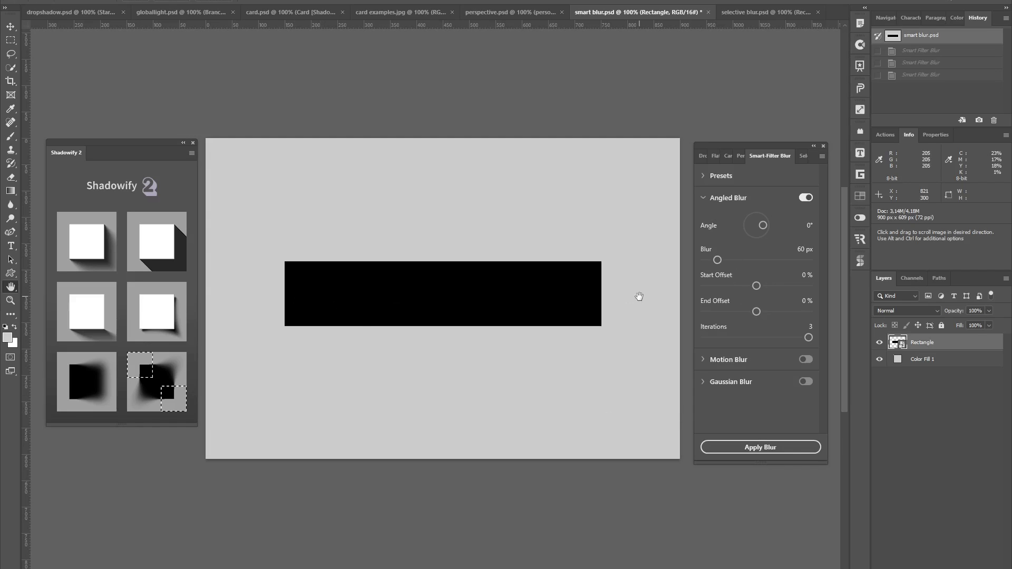
{"action": "left_click", "coordinate": [744, 446]}
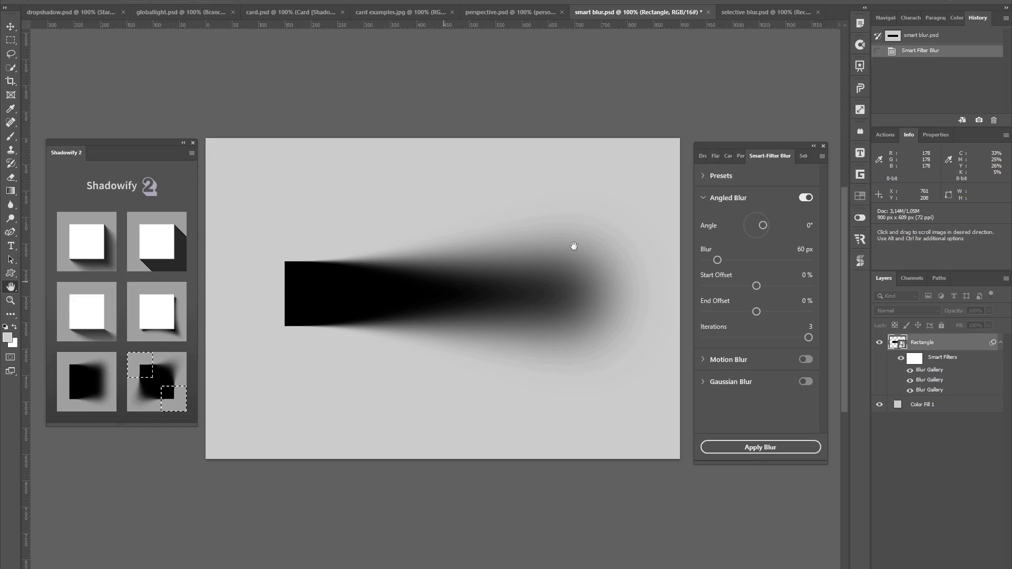
Set the blur's Start Offset to 37% and End Offset to -40%
{"action": "left_click", "coordinate": [730, 286]}
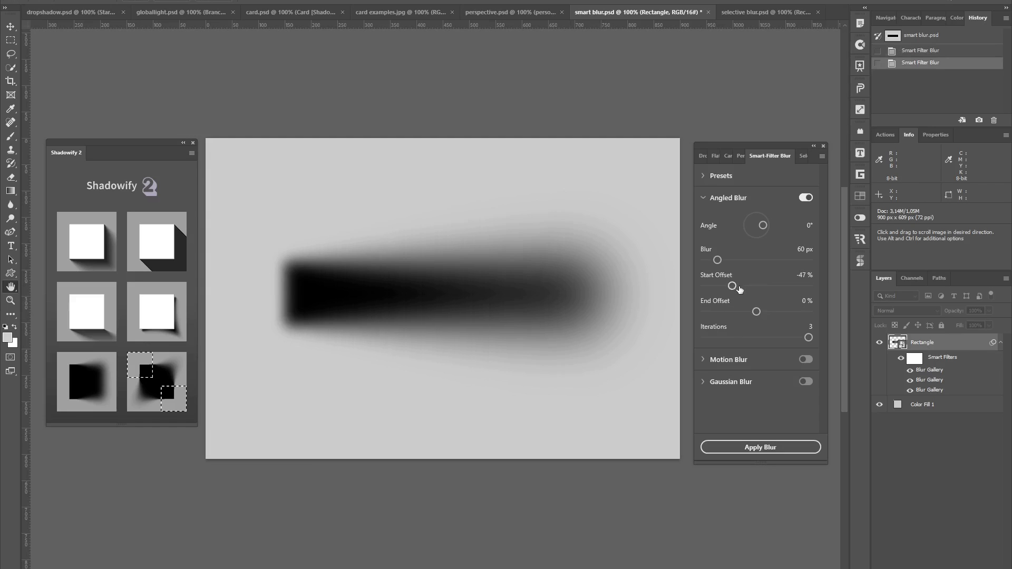
{"action": "left_click", "coordinate": [776, 285]}
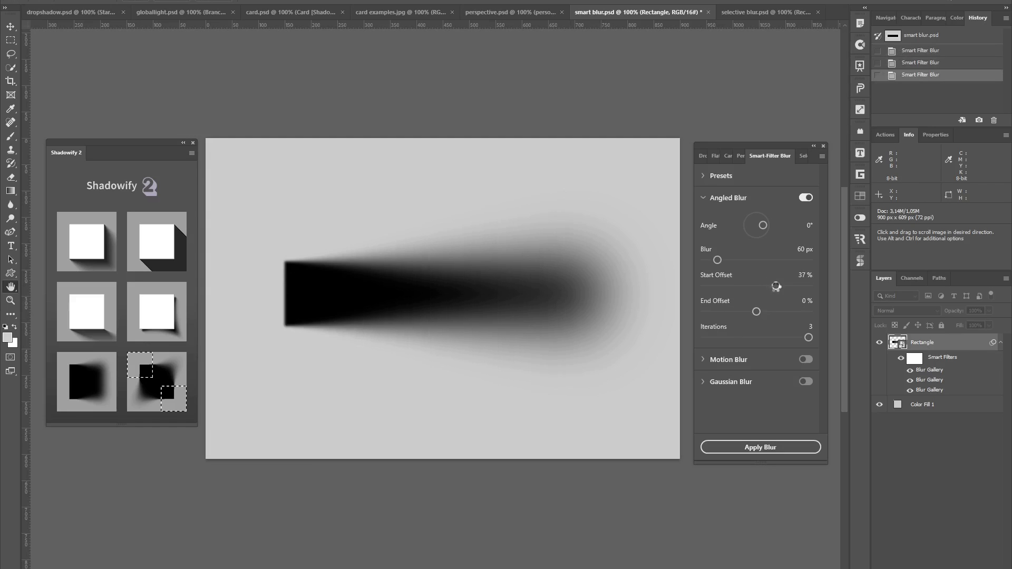
{"action": "left_click_drag", "start_coordinate": [756, 311], "coordinate": [746, 312]}
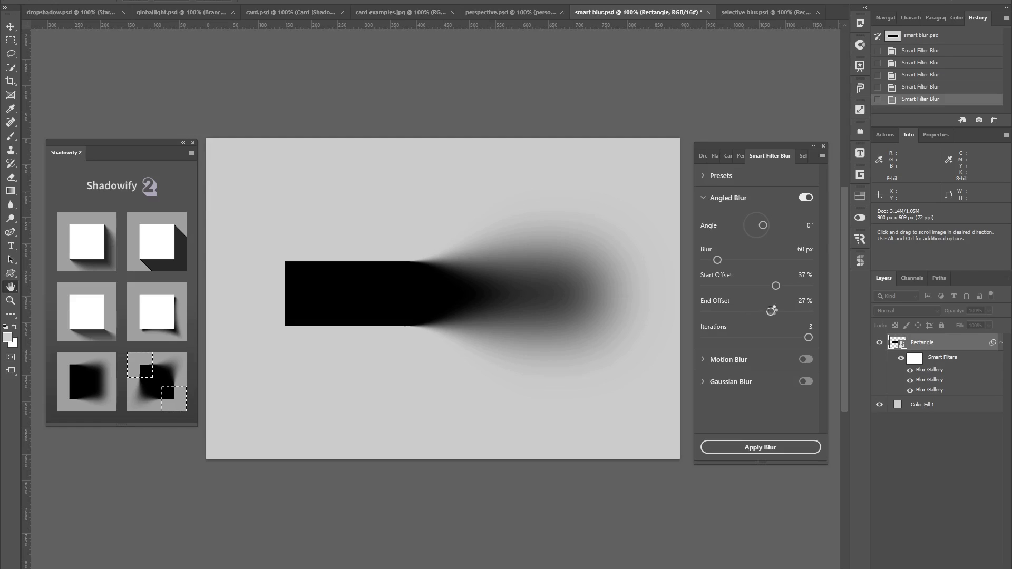
{"action": "left_click", "coordinate": [736, 311]}
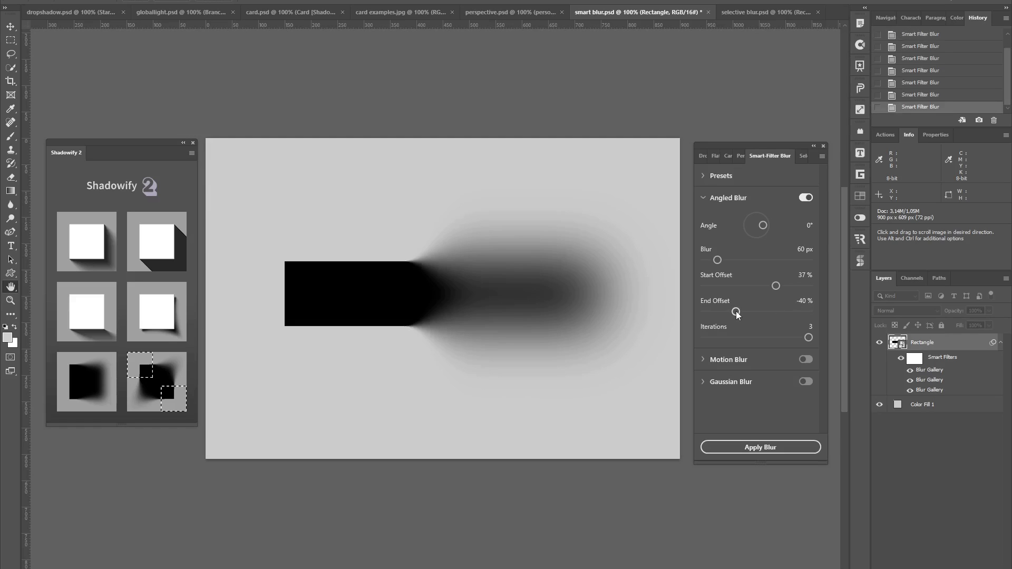
Open Selective Blur in selective blur.psd and marquee-select the bar's centre
{"action": "left_click", "coordinate": [746, 13]}
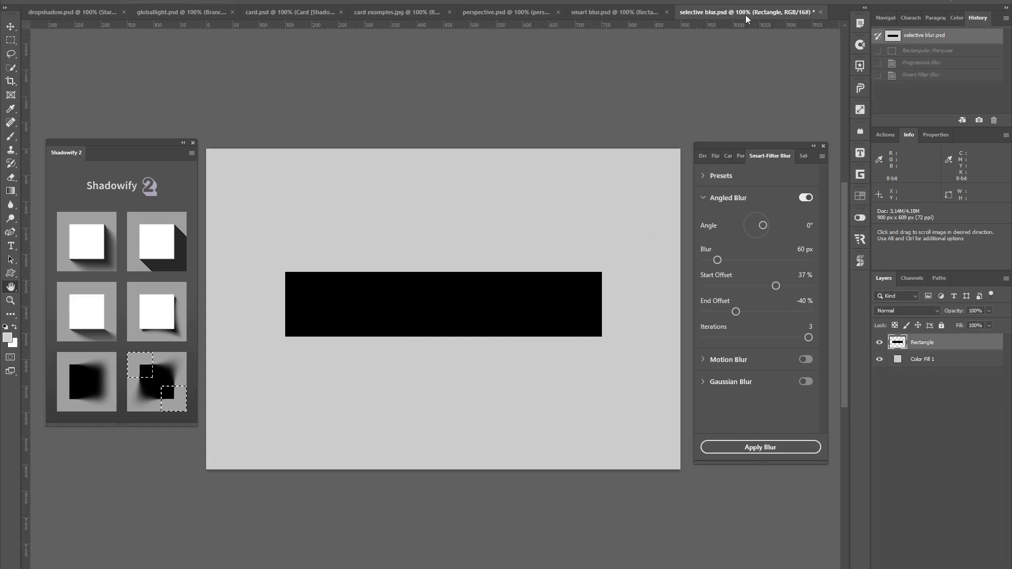
{"action": "left_click", "coordinate": [799, 158]}
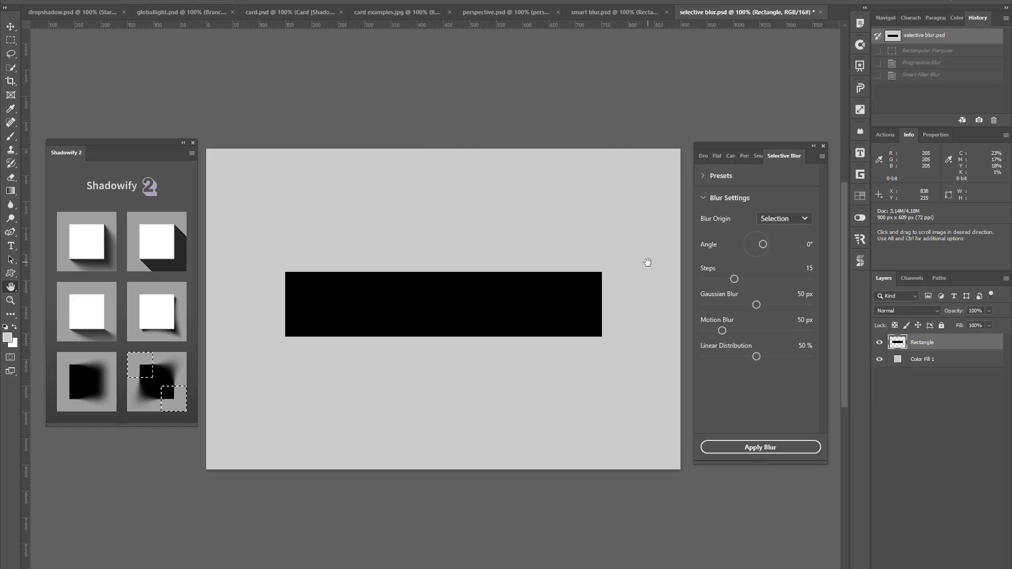
{"action": "left_click", "coordinate": [11, 40]}
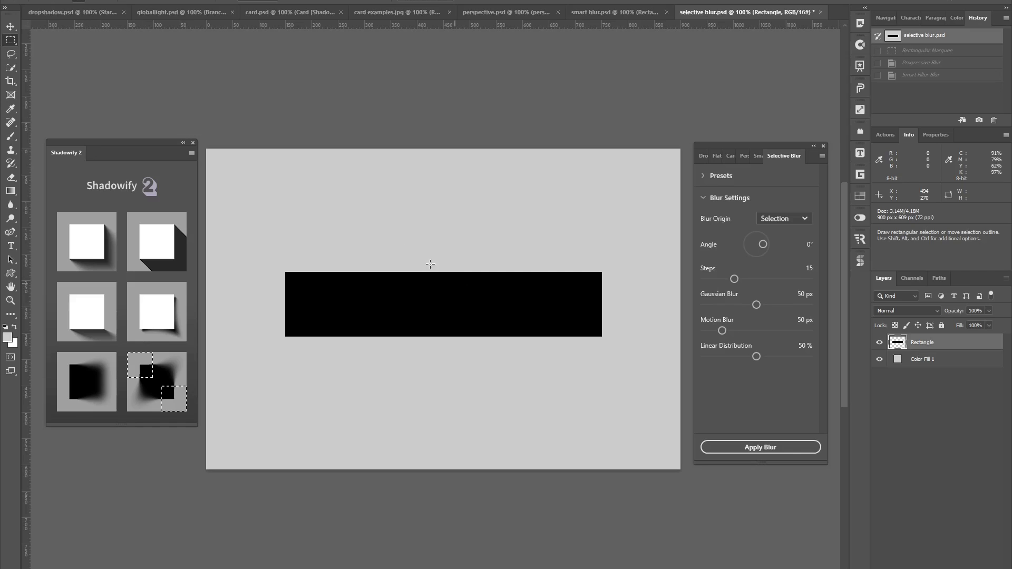
{"action": "left_click_drag", "start_coordinate": [381, 215], "coordinate": [505, 390]}
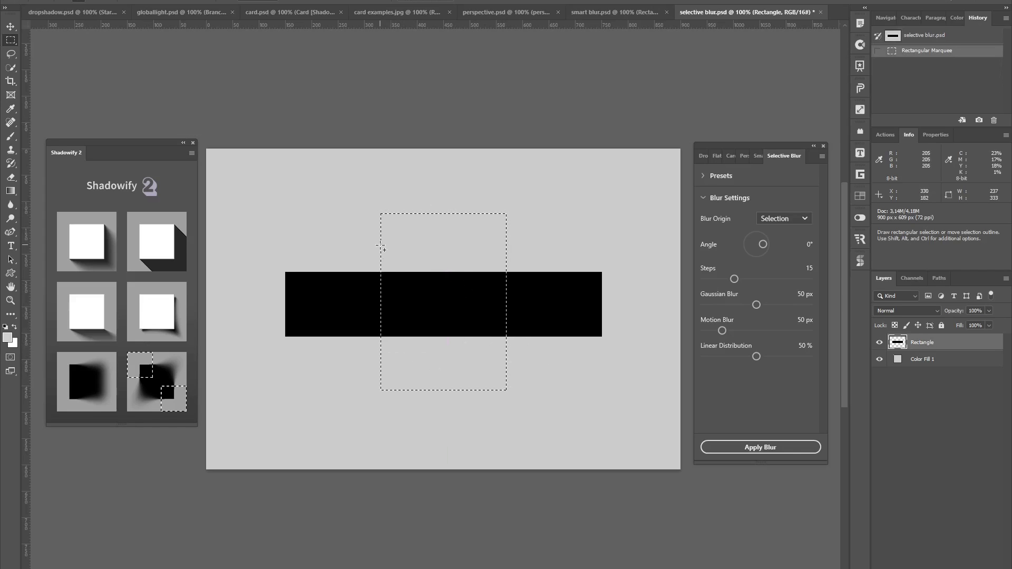
Blur the bar outside the selected centre, then clear the selection with Ctrl+D
{"action": "left_click", "coordinate": [757, 448]}
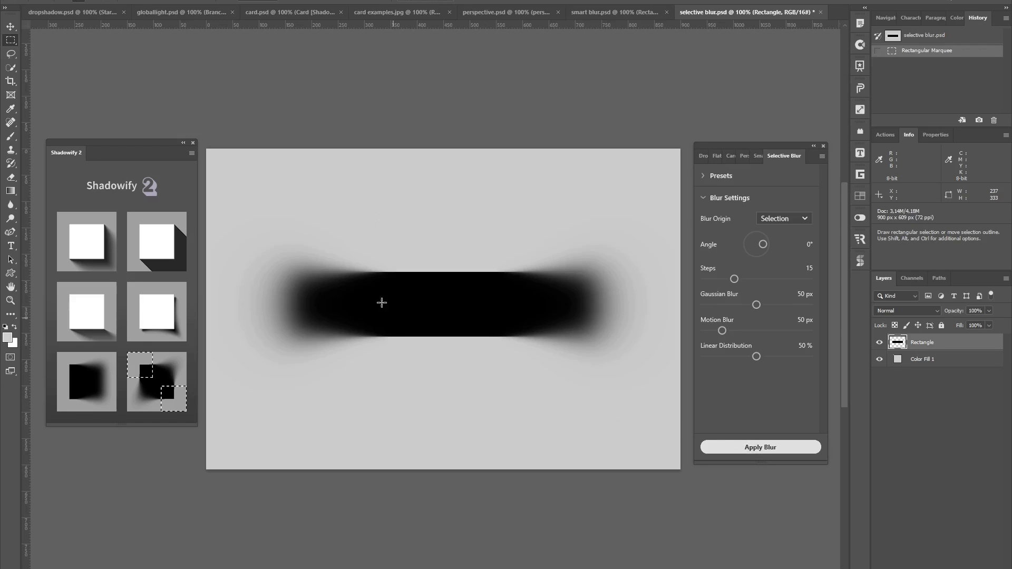
{"action": "left_click_drag", "start_coordinate": [387, 223], "coordinate": [506, 378]}
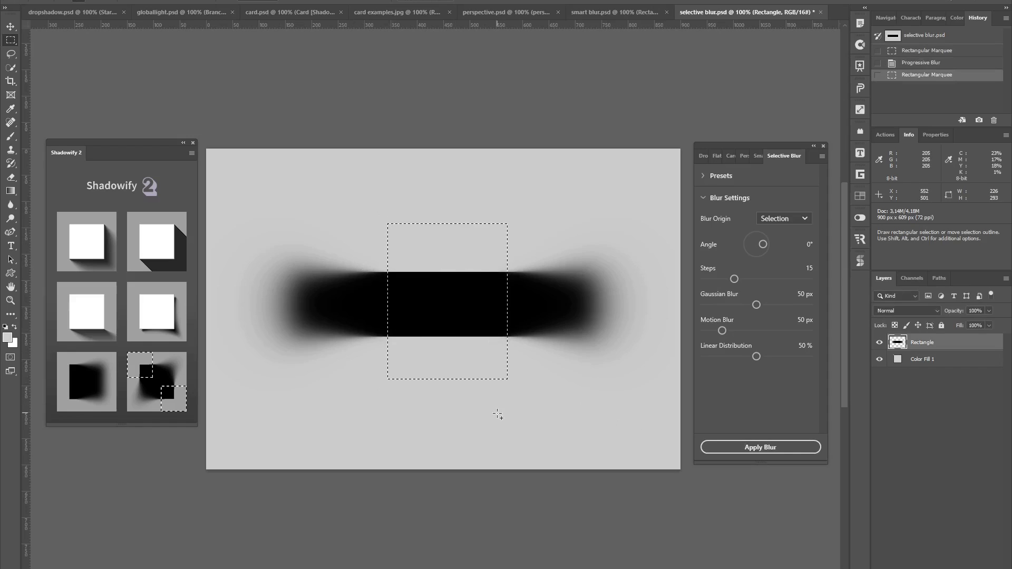
{"action": "key", "text": "ctrl+d"}
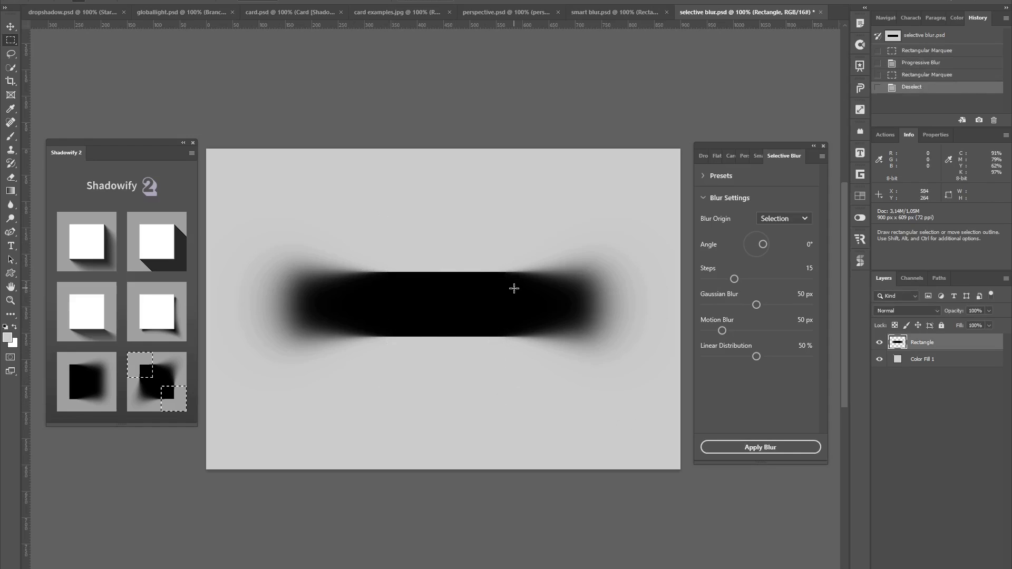